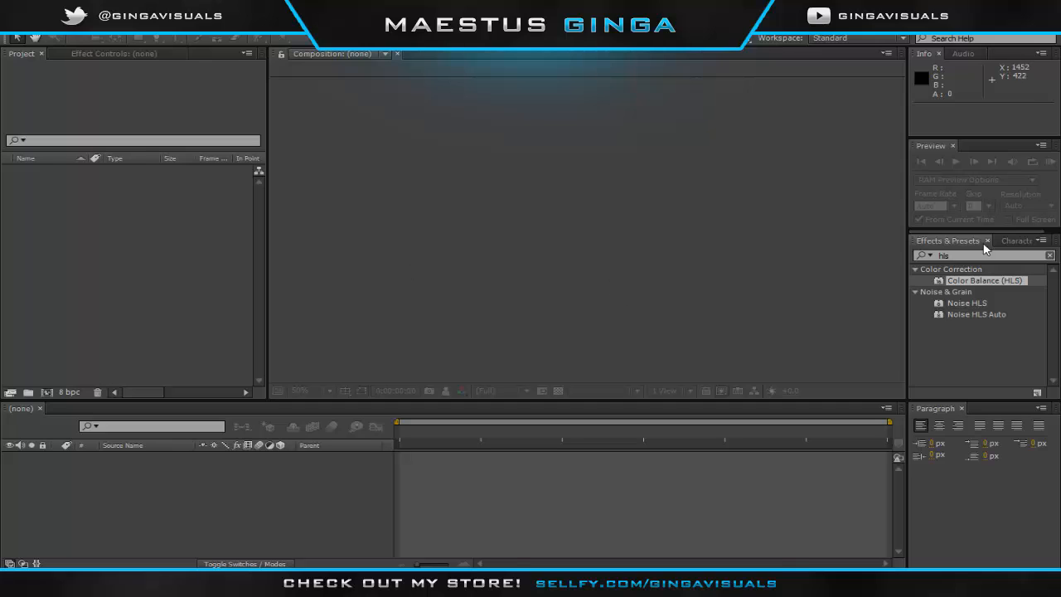
# Clear the effects search and create a new composition named CC Tutorial
pyautogui.click(1049, 255)
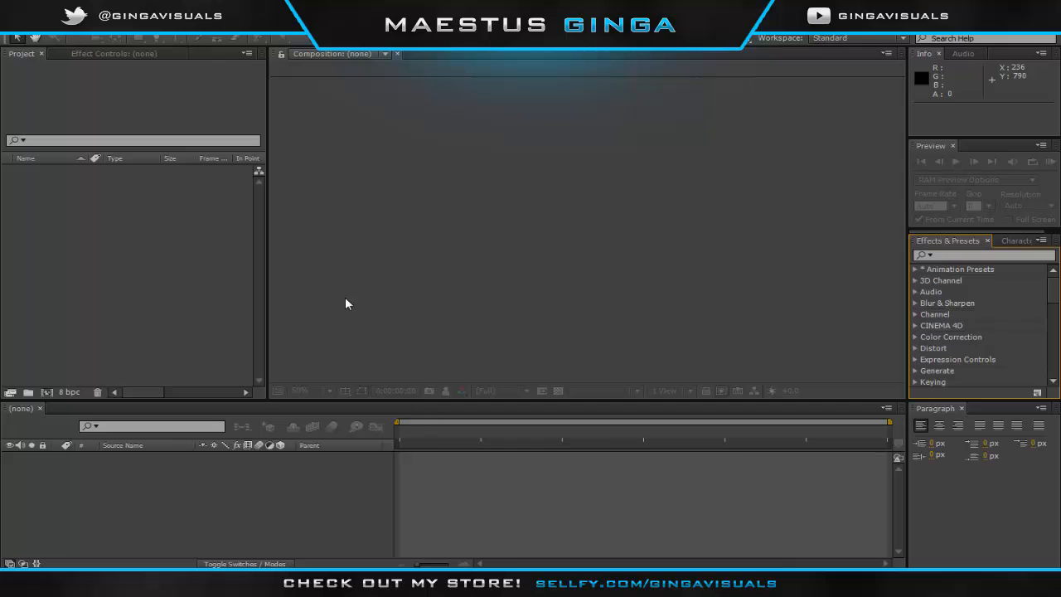
pyautogui.click(87, 25)
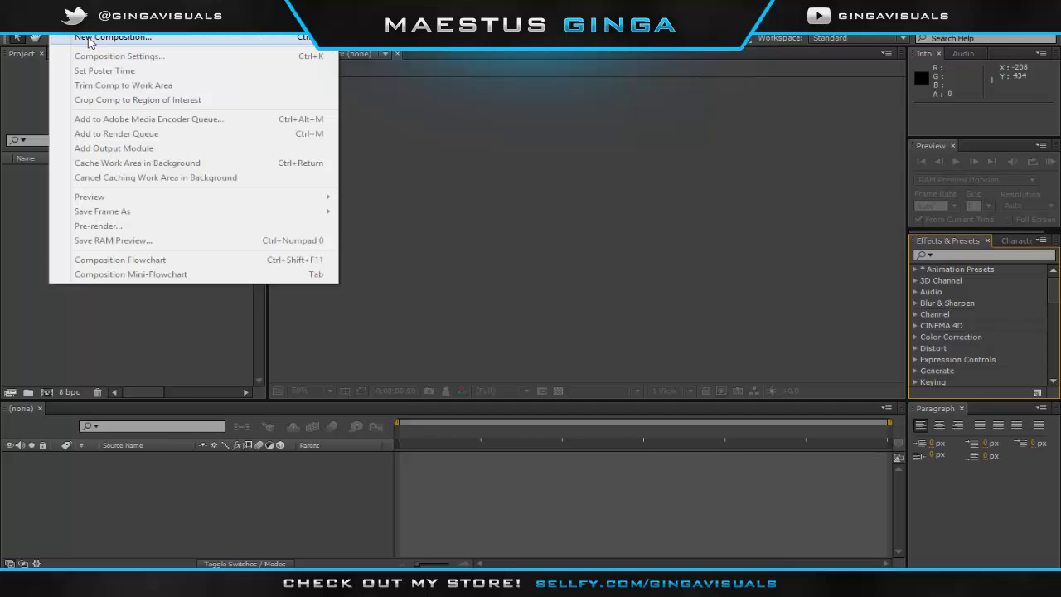
pyautogui.click(88, 42)
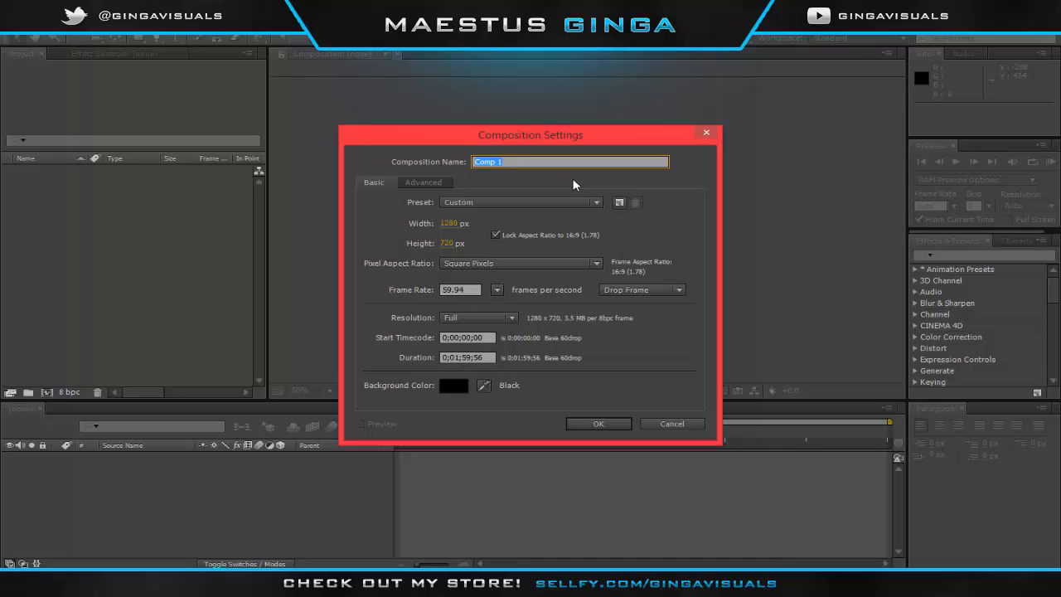
pyautogui.write('CC Tutorial')
pyautogui.press('Return')
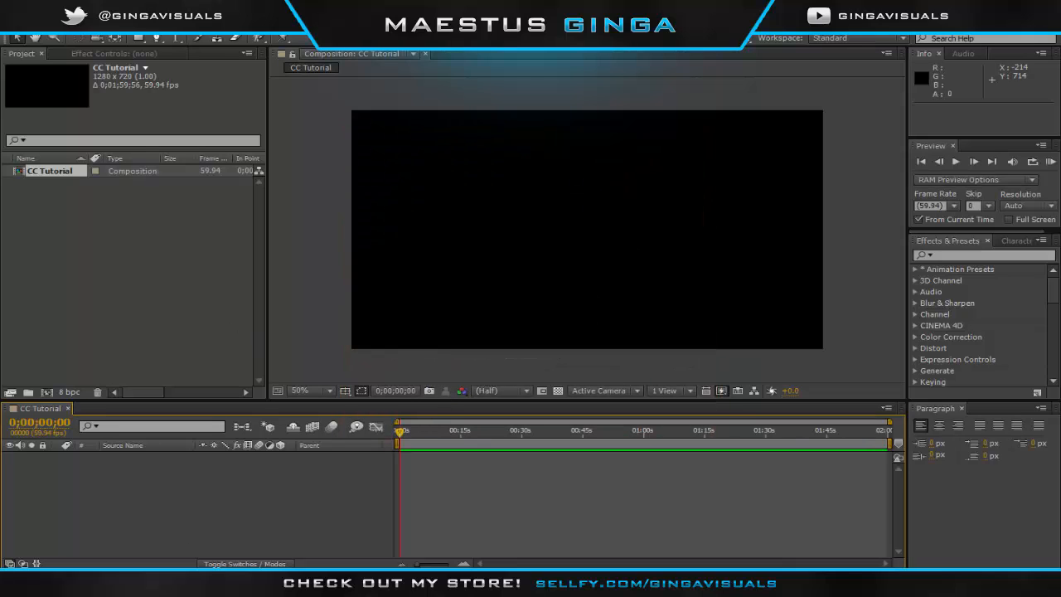
# Import the clip 1 (1) from the Vanders Mini folder into the project and add it to the CC Tutorial timeline
pyautogui.click(170, 583)
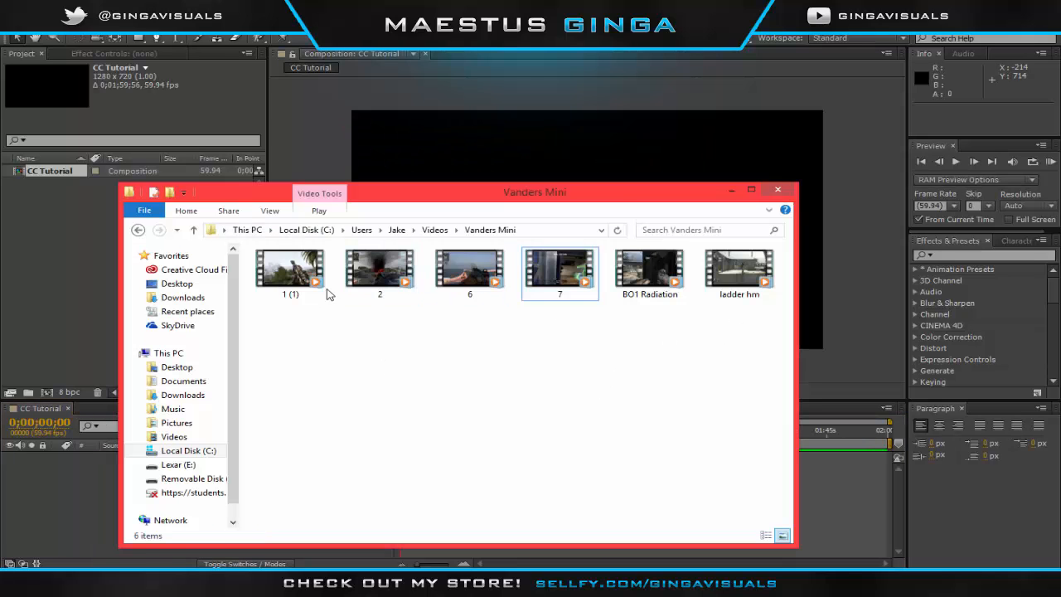
pyautogui.click(294, 265)
pyautogui.moveTo(154, 275); pyautogui.dragTo(75, 272)
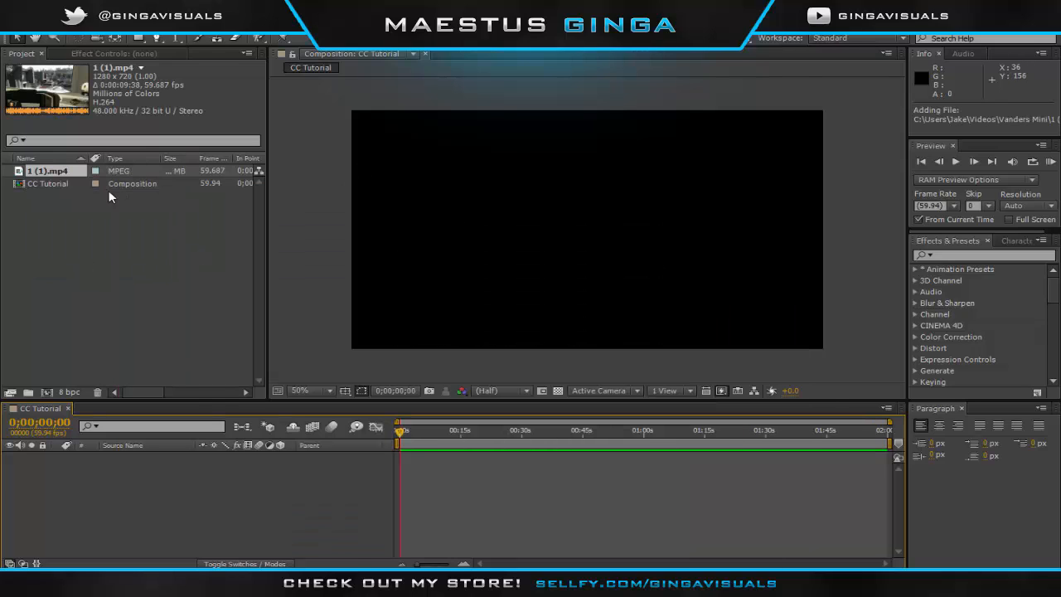
pyautogui.moveTo(58, 174); pyautogui.dragTo(116, 470)
# Advance the current time to frame 0;00;03;50 of the clip and enlarge the timeline's time scale
pyautogui.moveTo(417, 439); pyautogui.dragTo(415, 450)
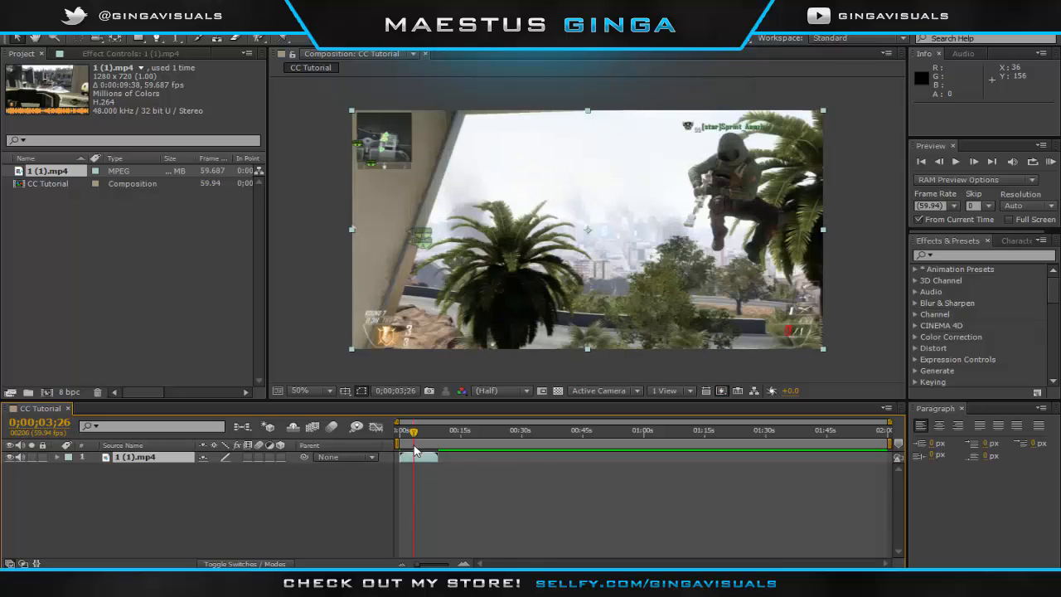
pyautogui.click(982, 163)
pyautogui.click(979, 162)
pyautogui.click(979, 161)
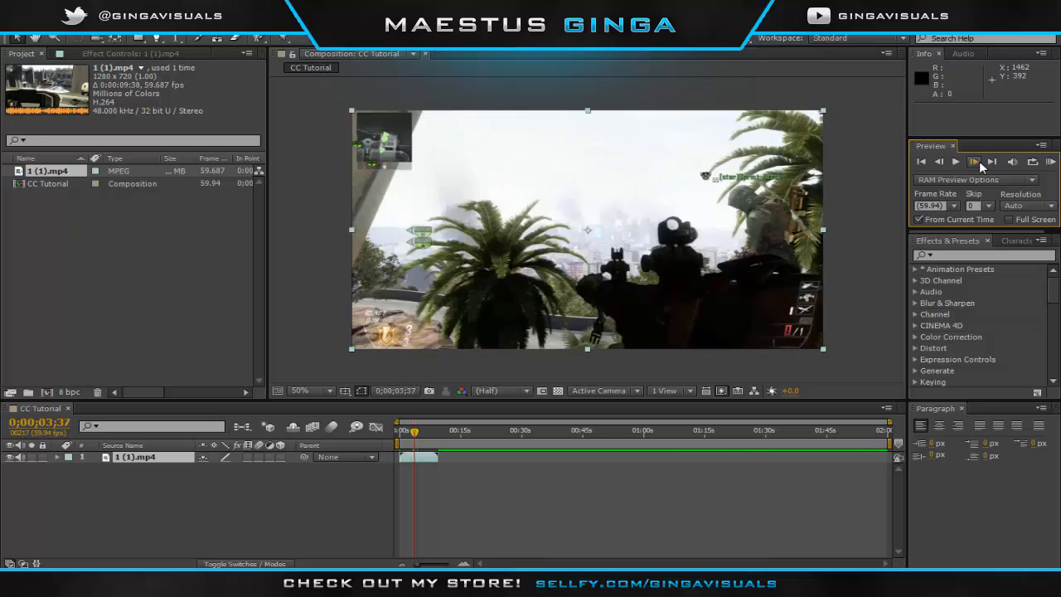
pyautogui.click(979, 161)
pyautogui.click(979, 162)
pyautogui.click(978, 161)
pyautogui.click(978, 162)
pyautogui.click(979, 162)
pyautogui.click(979, 162)
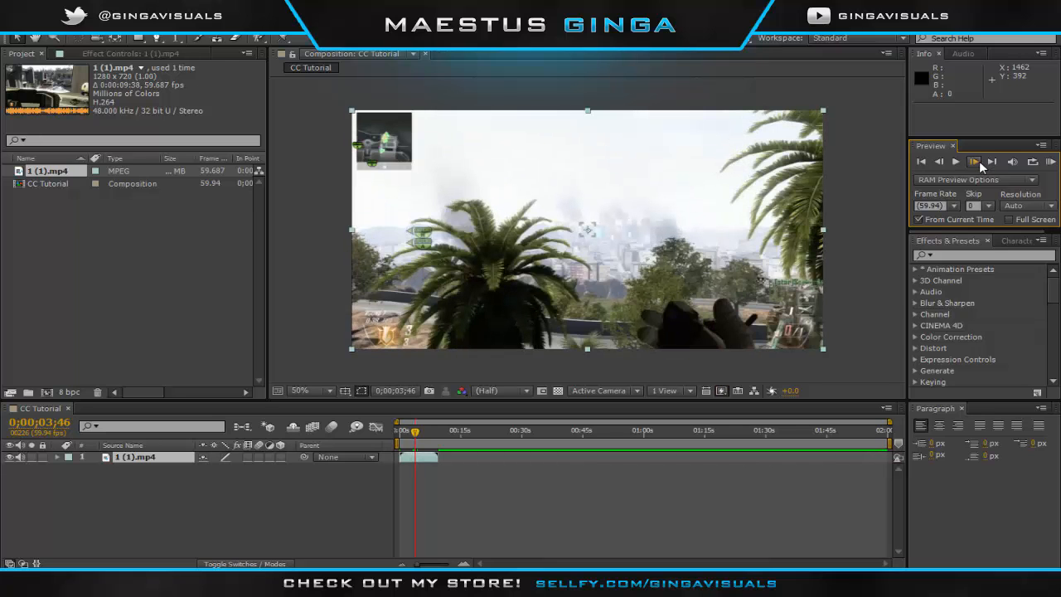
pyautogui.click(979, 161)
pyautogui.click(979, 161)
pyautogui.click(979, 161)
pyautogui.click(979, 161)
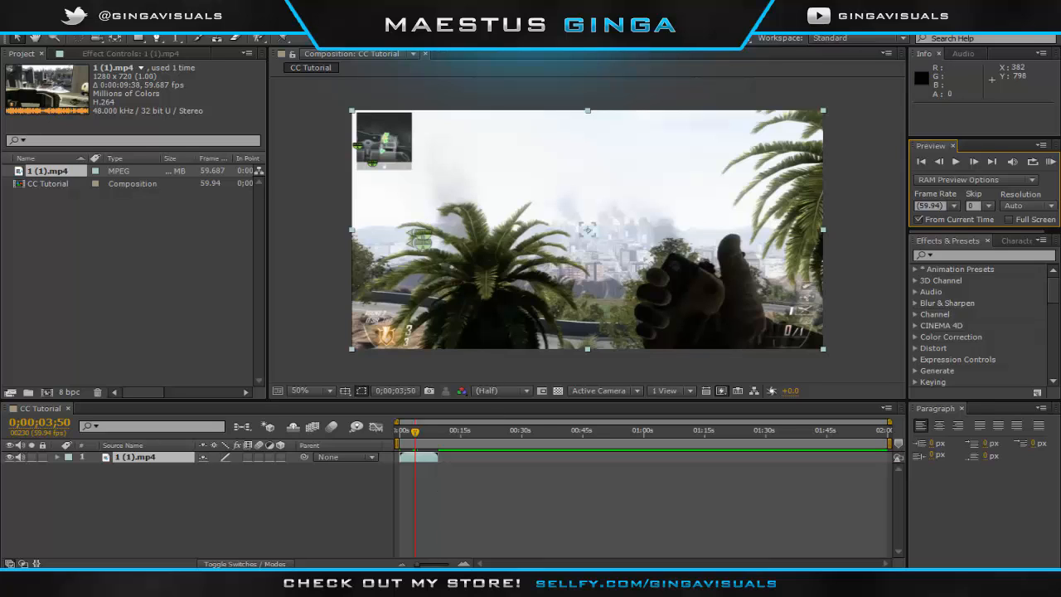
pyautogui.moveTo(431, 565); pyautogui.dragTo(445, 565)
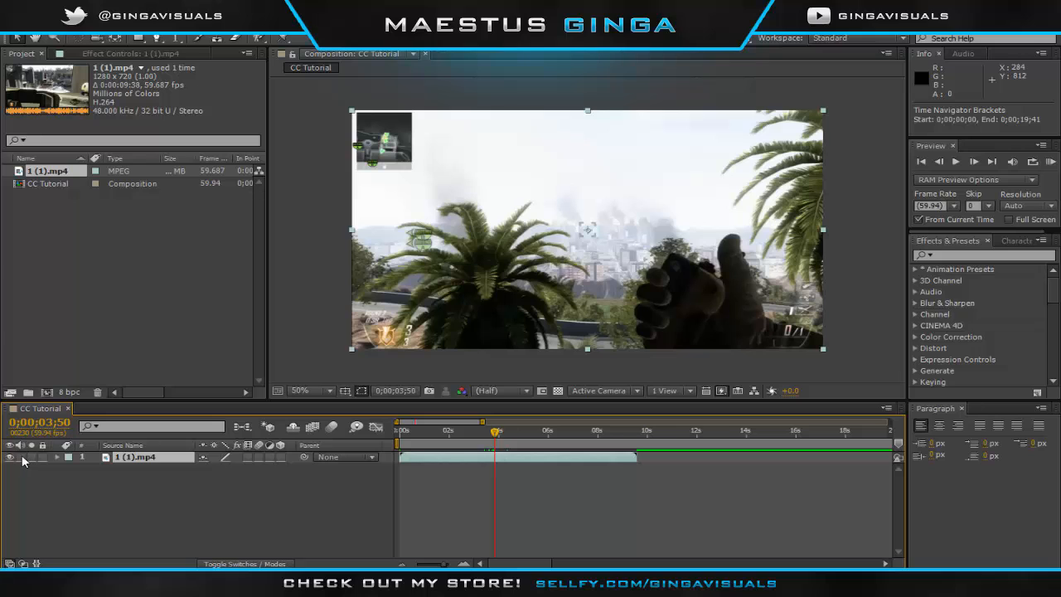
# Add a new adjustment layer above the video clip
pyautogui.click(126, 30)
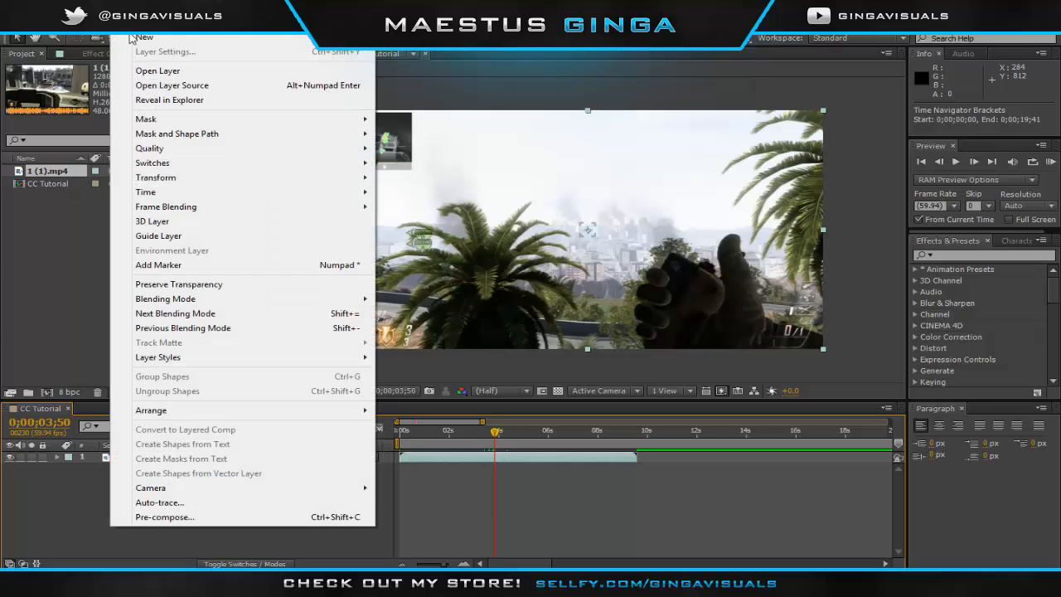
pyautogui.moveTo(144, 42)
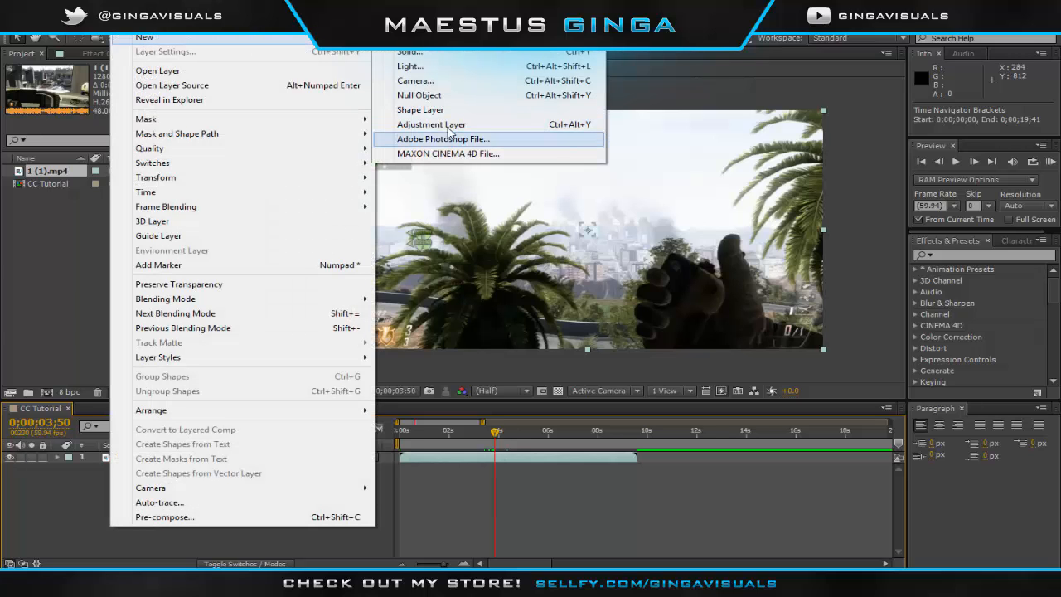
pyautogui.click(443, 125)
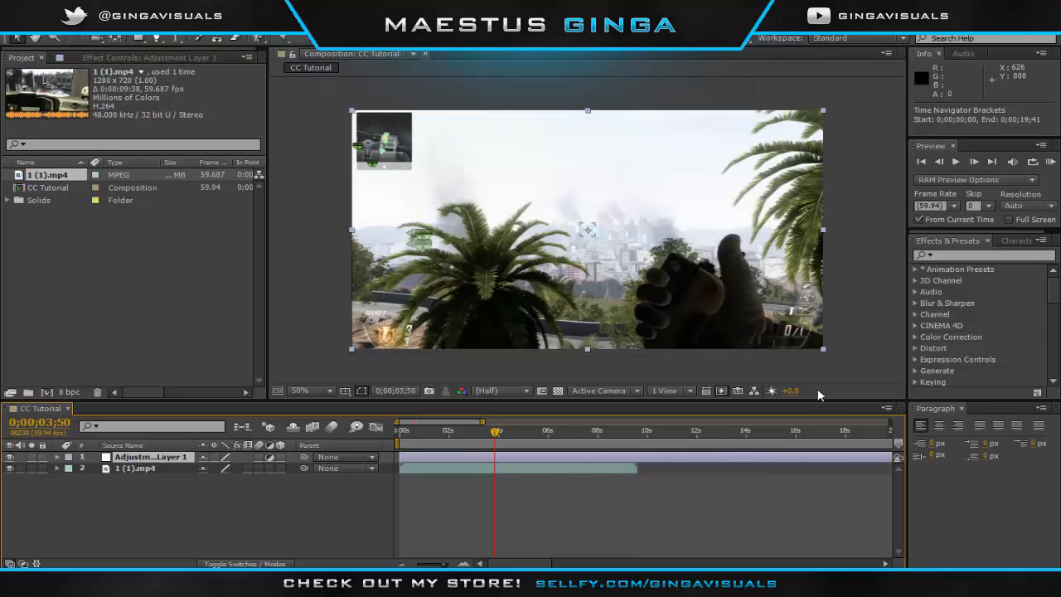
# Search the effects for "magic bullet" and apply Magic Bullet Looks to the adjustment layer
pyautogui.click(998, 255)
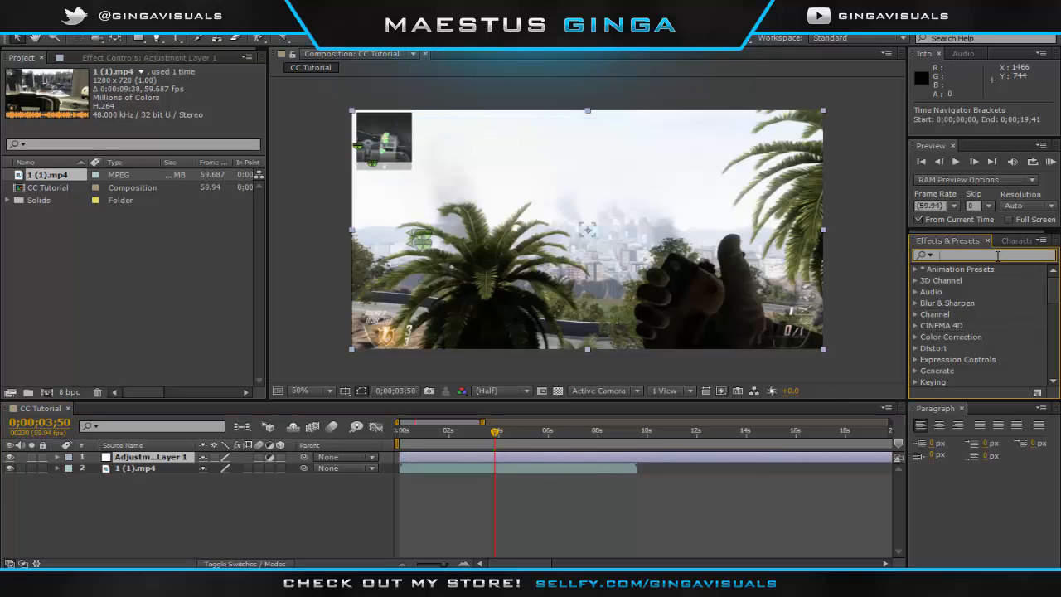
pyautogui.write('magic blu')
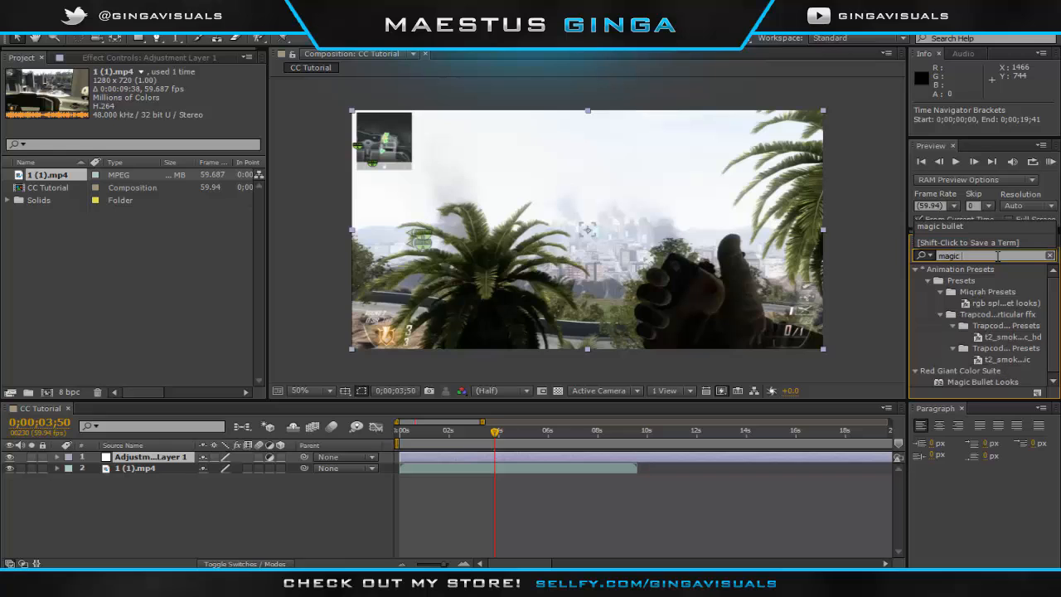
pyautogui.press('BackSpace')
pyautogui.press('BackSpace')
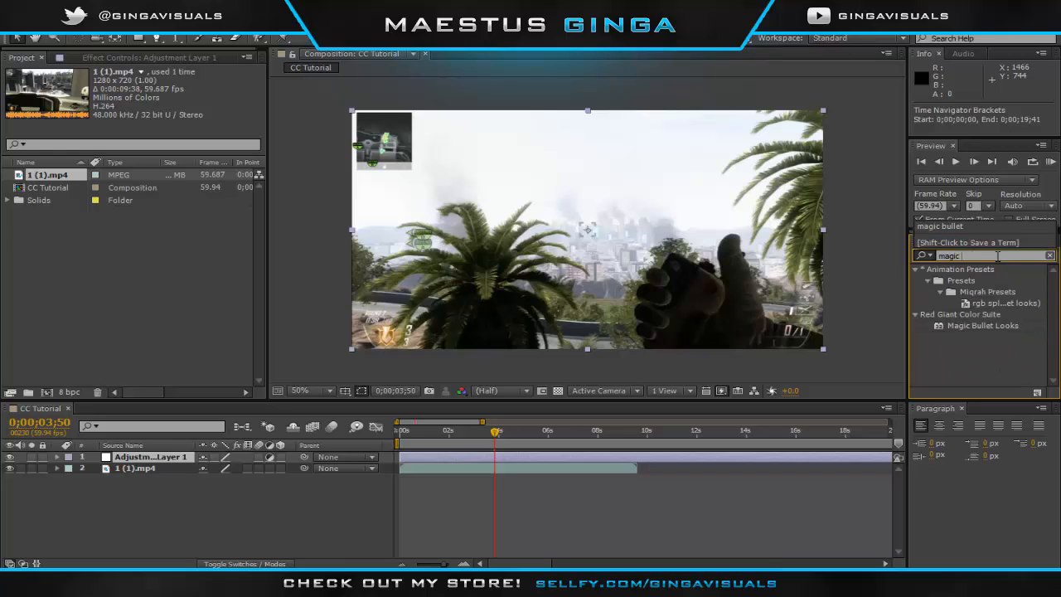
pyautogui.write('bullet')
pyautogui.moveTo(983, 327); pyautogui.dragTo(644, 463)
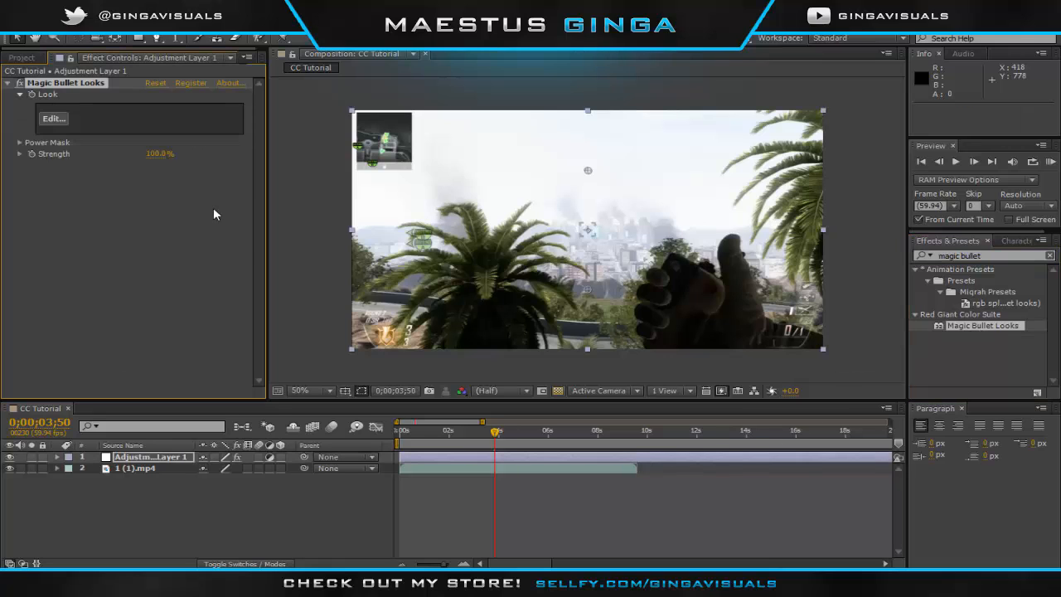
# Open the Magic Bullet Looks editor and add a Spot Exposure tool to the Subject stage
pyautogui.click(54, 120)
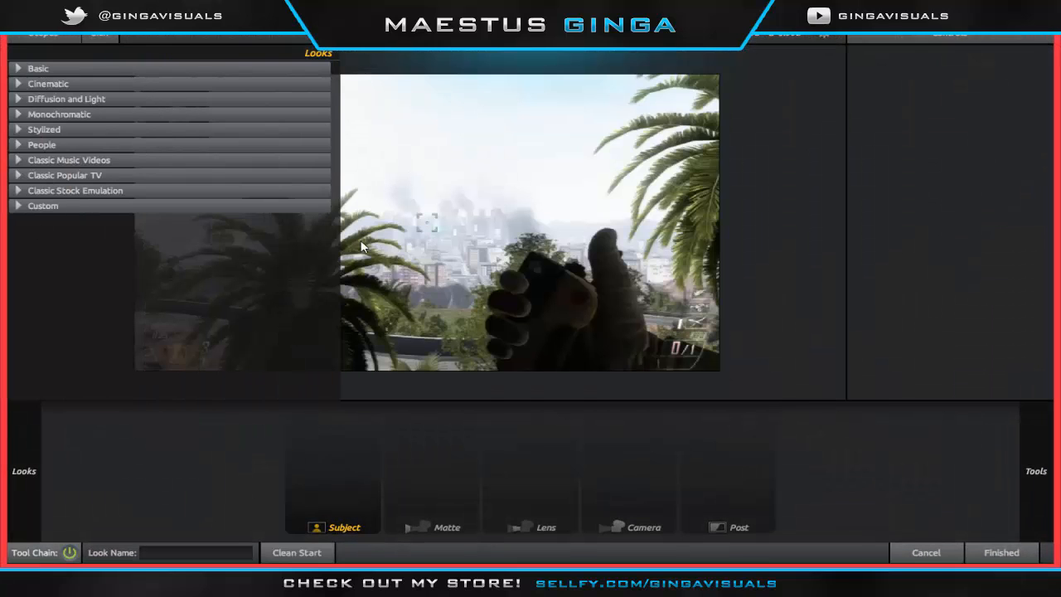
pyautogui.moveTo(1054, 198)
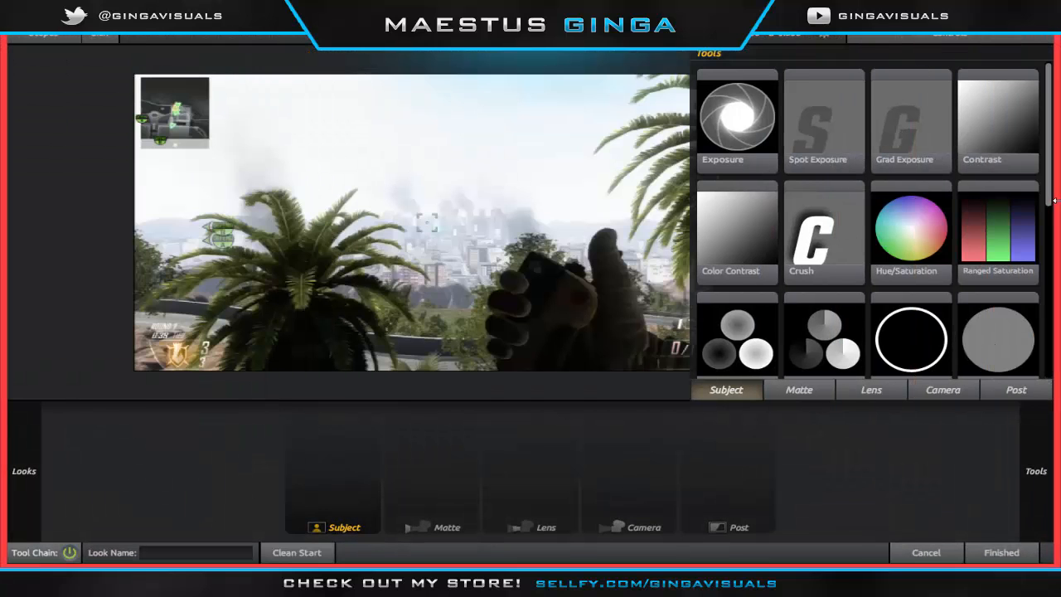
pyautogui.moveTo(839, 119); pyautogui.dragTo(349, 454)
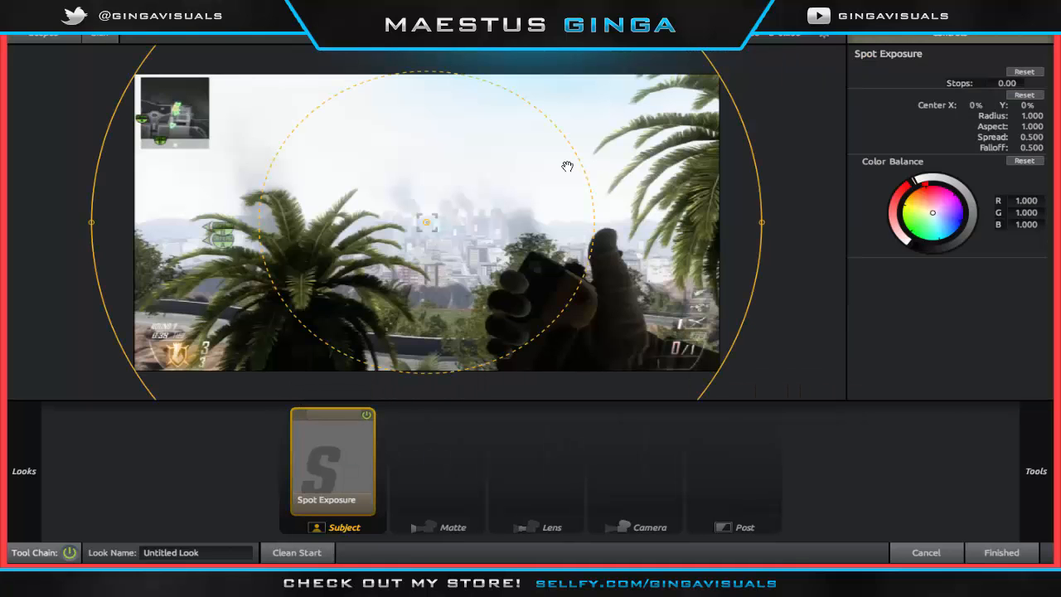
# Center the spot exposure on the picture's upper edge, about X +0.5%, Y -50.2%, with radius about 1.132, aspect 1.029 and spread 0.536
pyautogui.moveTo(426, 182); pyautogui.dragTo(429, 74)
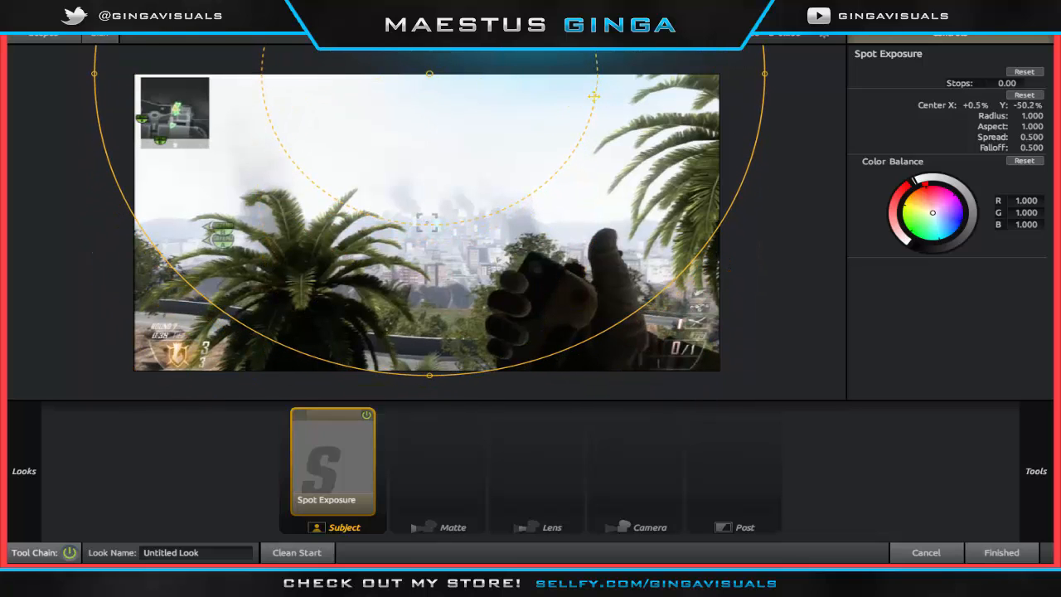
pyautogui.moveTo(591, 97); pyautogui.dragTo(587, 100)
pyautogui.moveTo(768, 74); pyautogui.dragTo(819, 74)
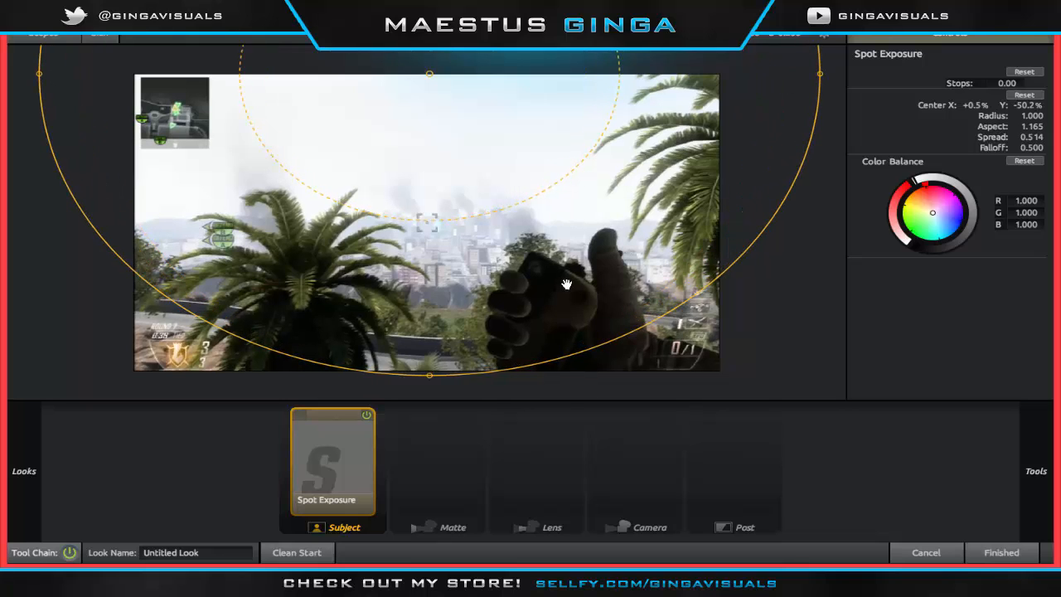
pyautogui.moveTo(432, 377); pyautogui.dragTo(430, 418)
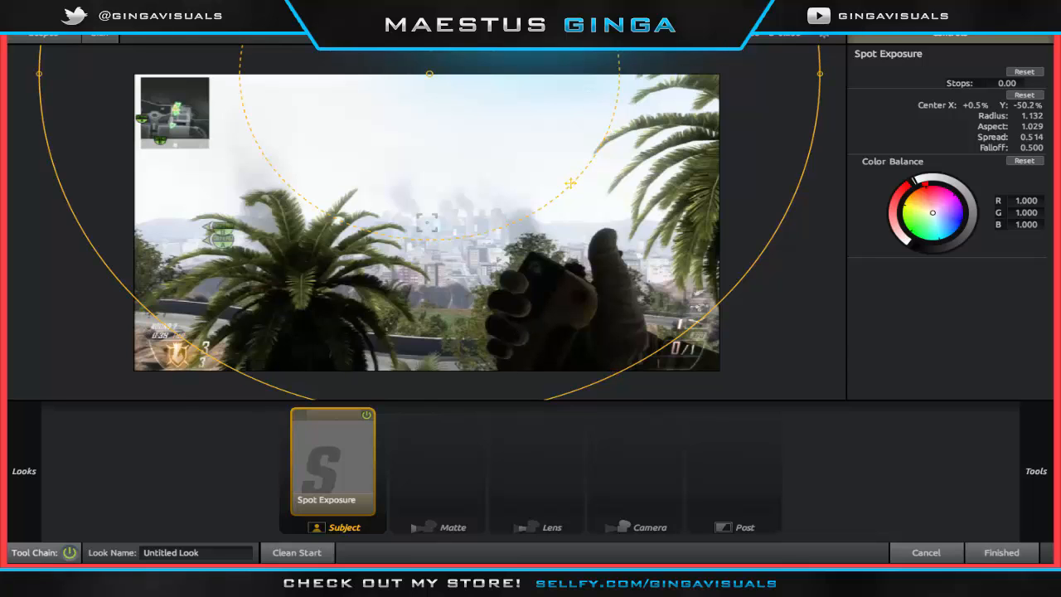
pyautogui.moveTo(570, 182); pyautogui.dragTo(565, 177)
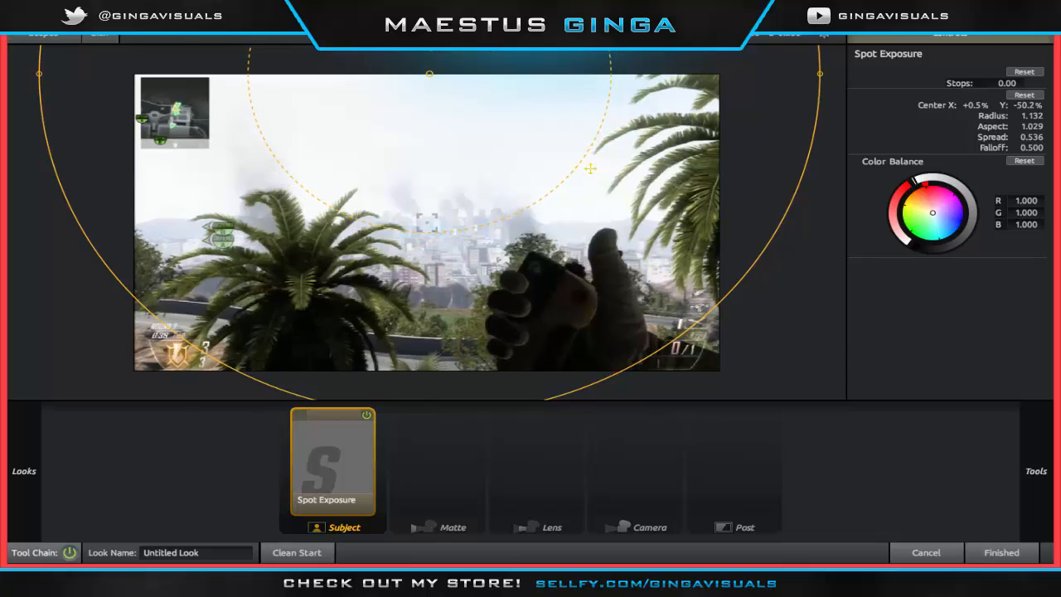
# Set the spot exposure's stops to +0.75 and lower its color balance to 0.660 for R, G and B
pyautogui.click(1005, 83)
pyautogui.write('0.75')
pyautogui.press('Return')
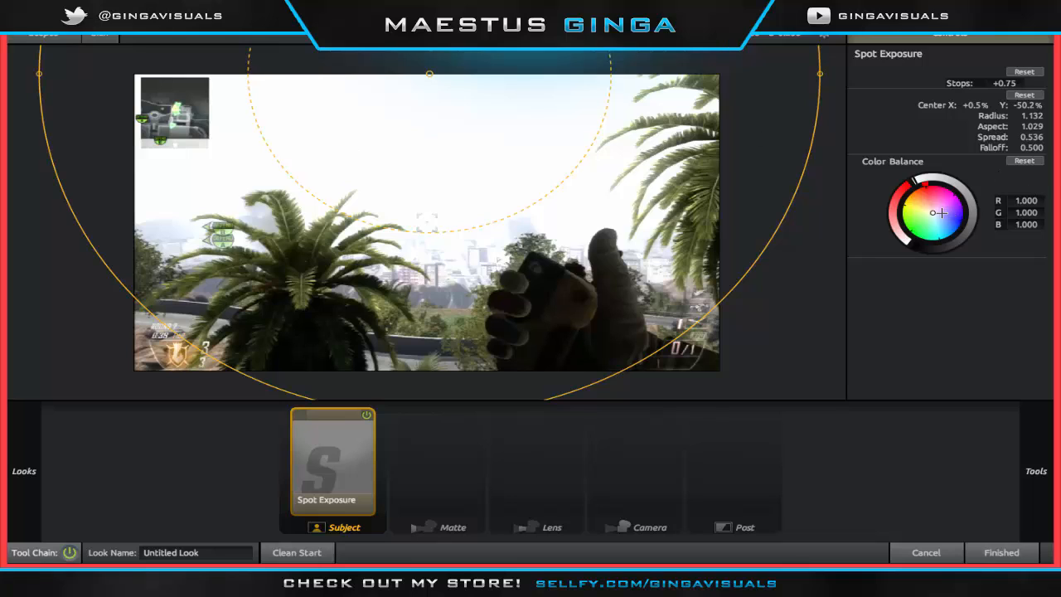
pyautogui.moveTo(935, 213)
pyautogui.mouseDown()
pyautogui.moveTo(950, 215)
pyautogui.moveTo(933, 214)
pyautogui.mouseUp()
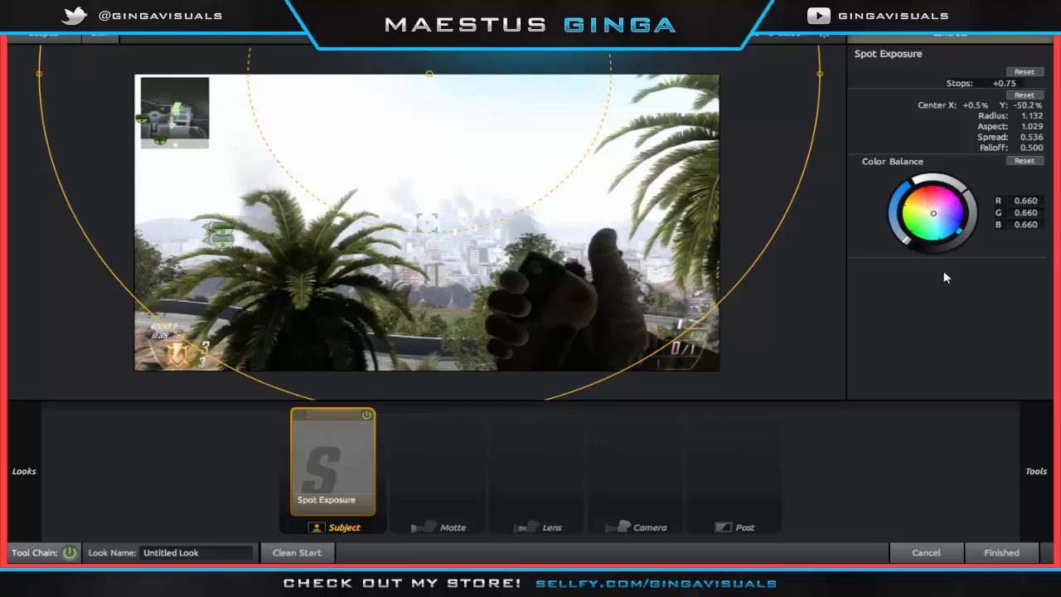
# Add a Hue/Saturation tool to the Subject stage and set its saturation to 50%
pyautogui.moveTo(1036, 471)
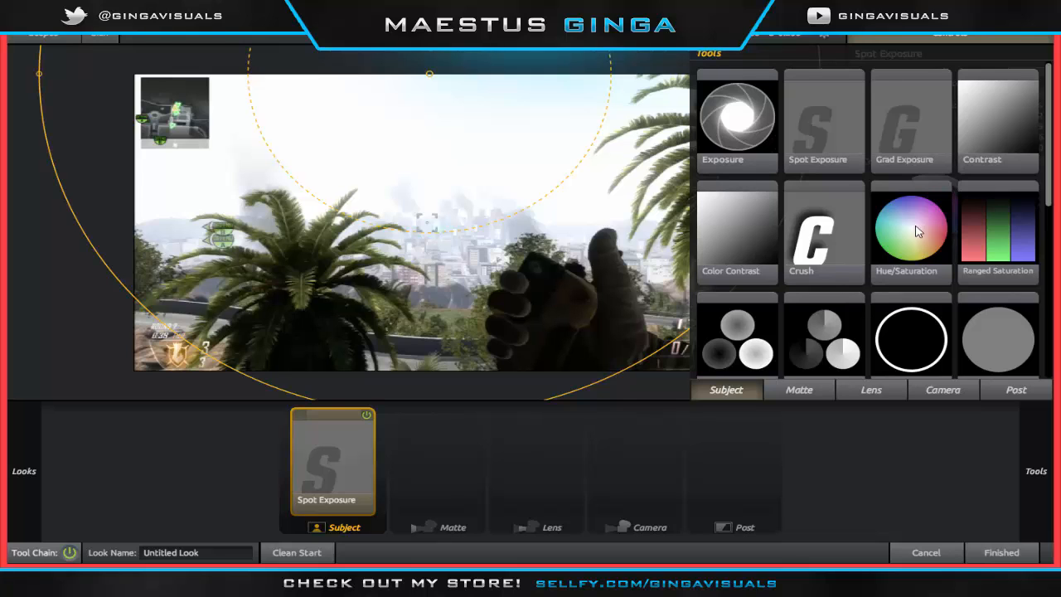
pyautogui.moveTo(918, 231)
pyautogui.mouseDown()
pyautogui.moveTo(535, 407)
pyautogui.moveTo(384, 442)
pyautogui.mouseUp()
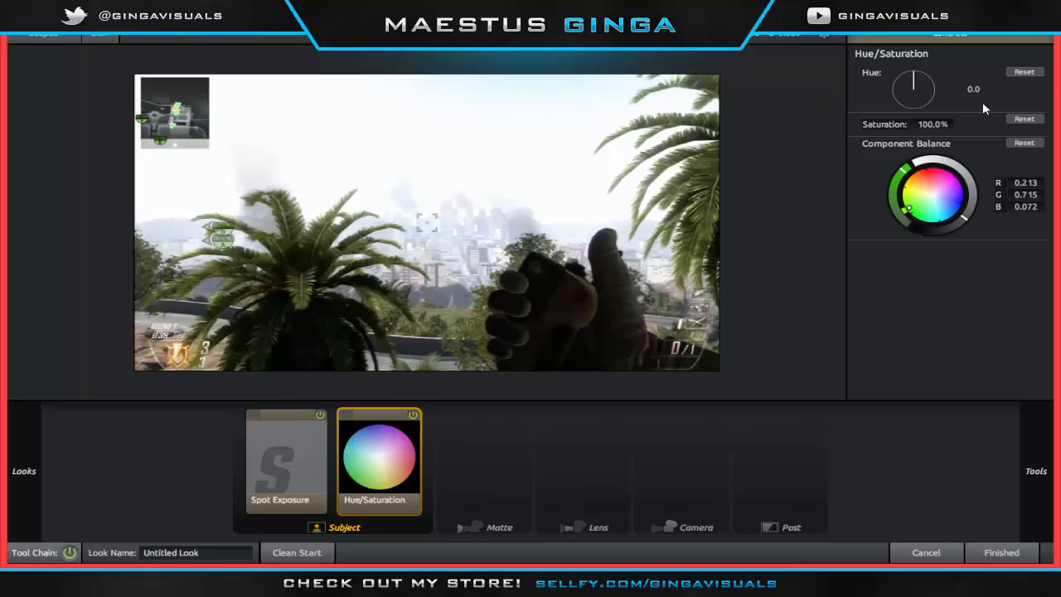
pyautogui.click(932, 123)
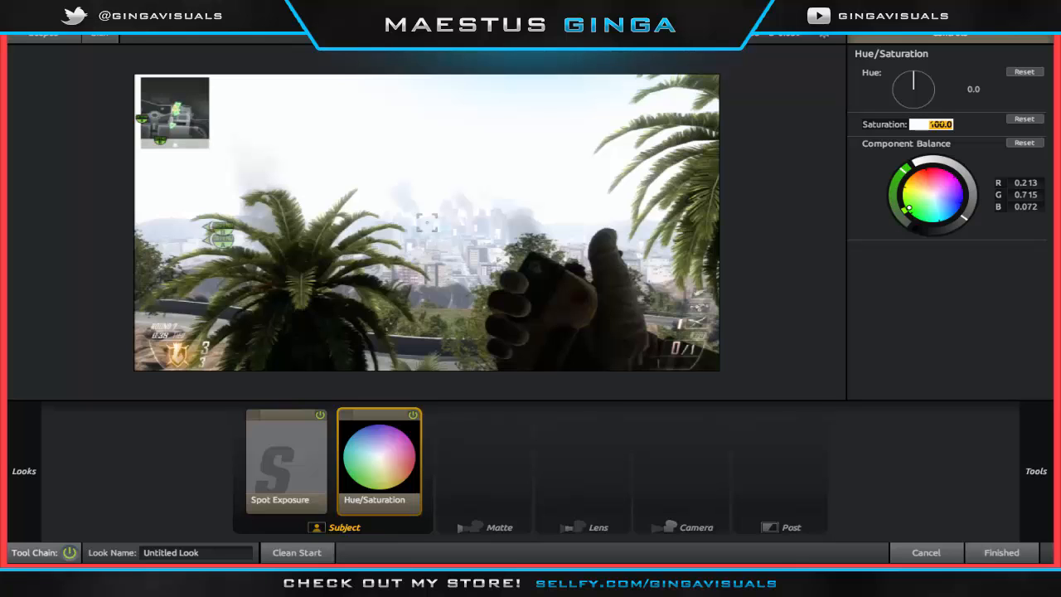
pyautogui.write('50')
pyautogui.press('Return')
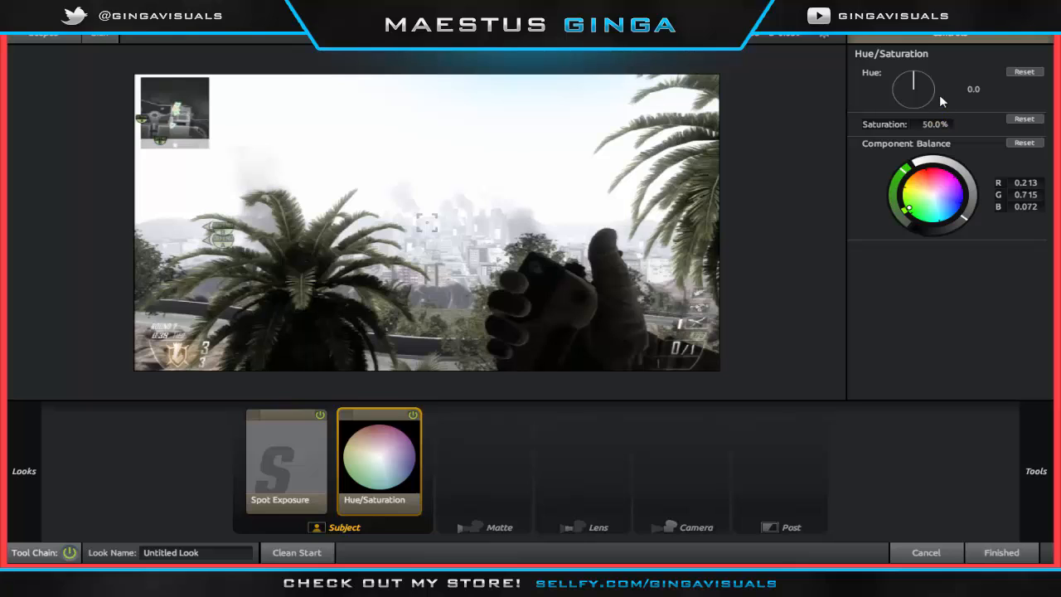
# Switch the Hue/Saturation tool off and on repeatedly to compare the picture, leaving it enabled
pyautogui.click(414, 412)
pyautogui.click(414, 412)
pyautogui.click(414, 412)
pyautogui.click(415, 413)
pyautogui.click(415, 415)
pyautogui.click(415, 415)
pyautogui.click(415, 416)
pyautogui.click(415, 416)
pyautogui.click(415, 416)
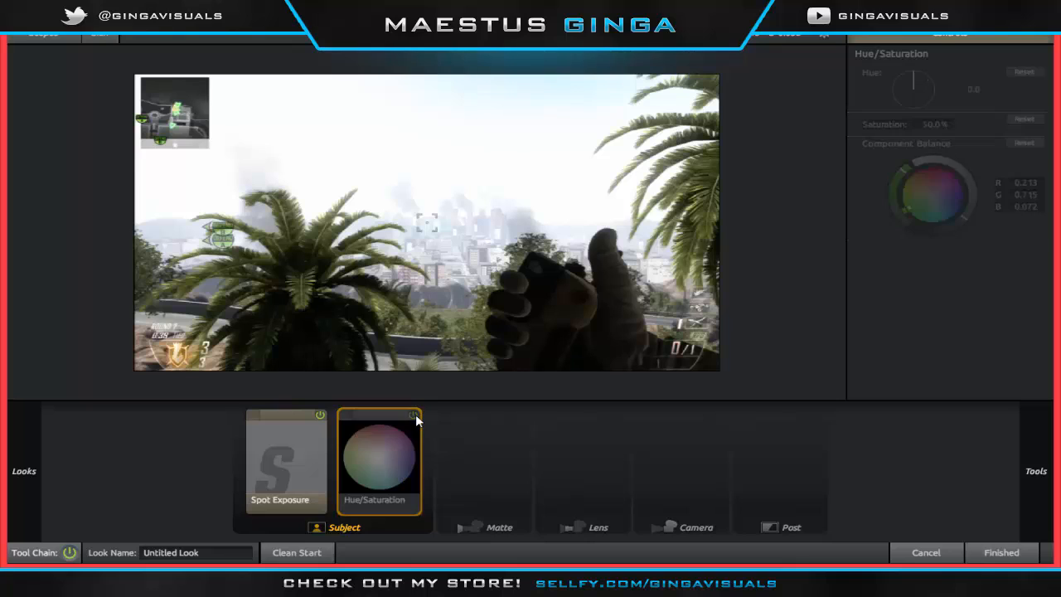
pyautogui.click(414, 415)
pyautogui.click(414, 414)
pyautogui.click(414, 415)
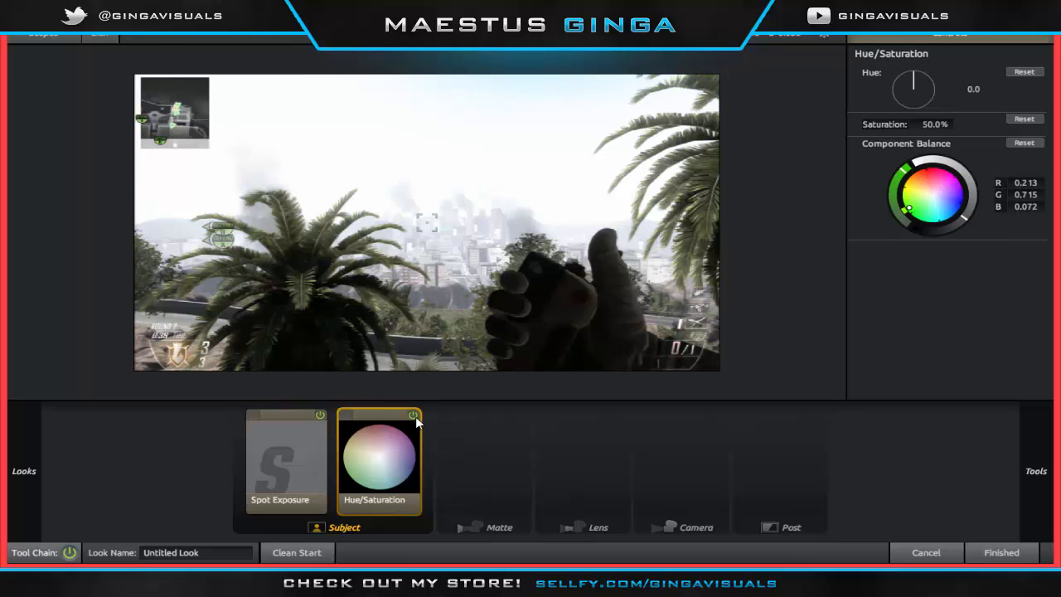
# Add a Diffusion tool to the Matte stage and set its size to 5%
pyautogui.moveTo(1053, 334)
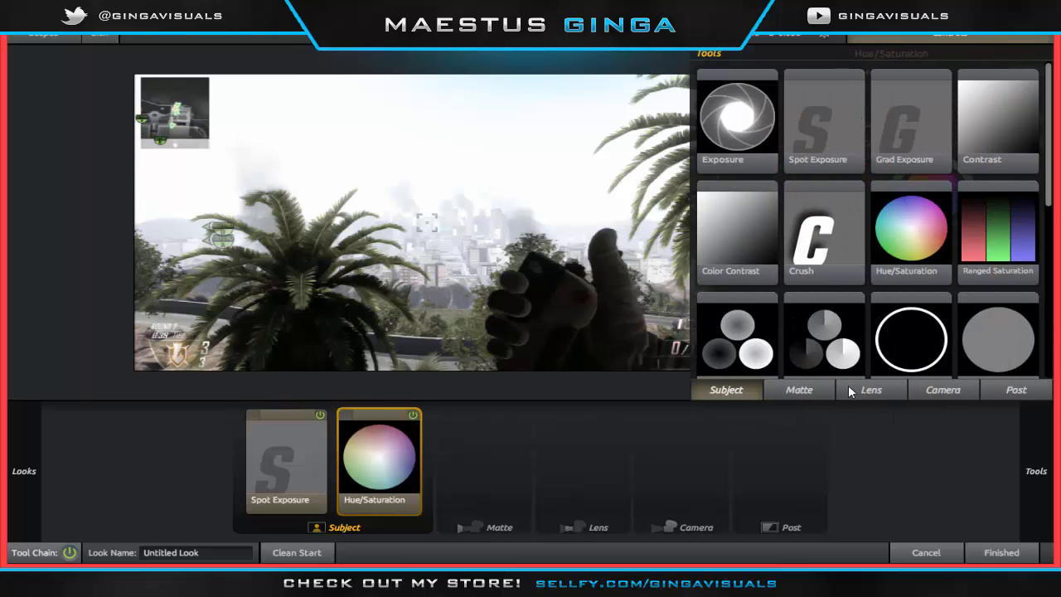
pyautogui.scroll(-5, 901, 241)
pyautogui.click(808, 388)
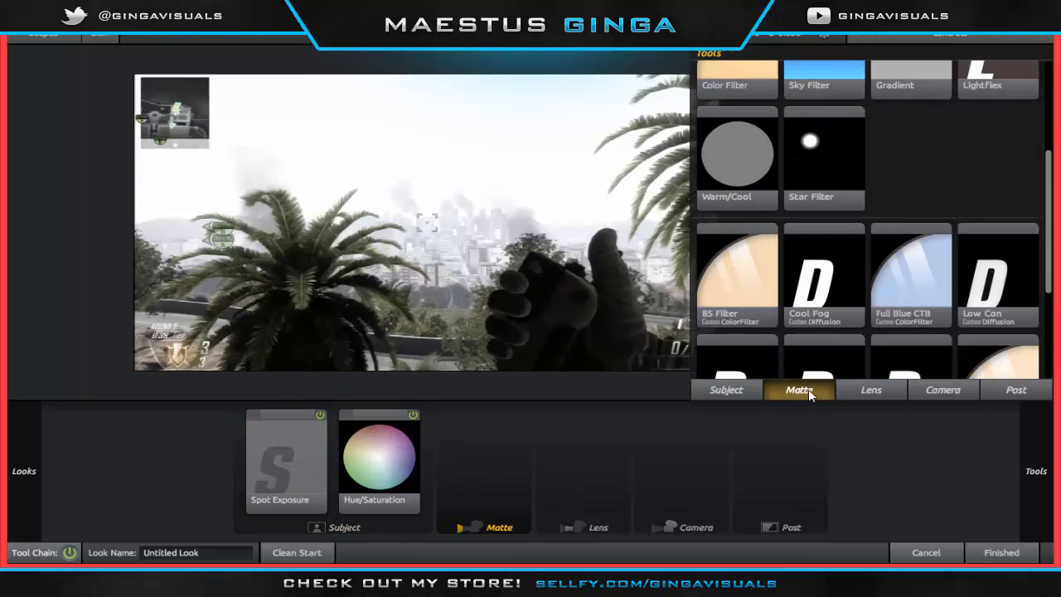
pyautogui.scroll(5, 857, 197)
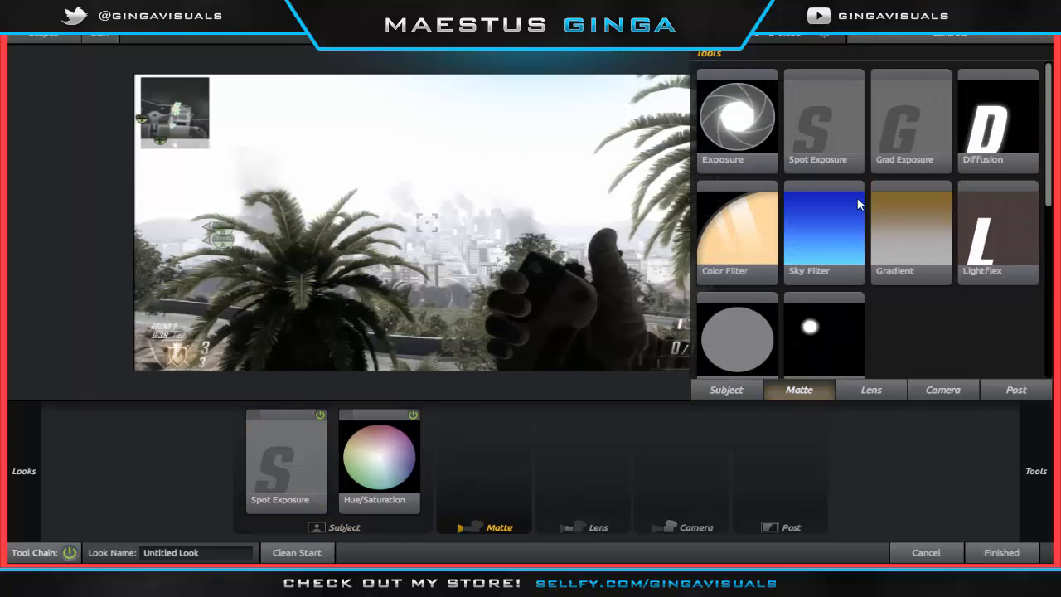
pyautogui.moveTo(1021, 134)
pyautogui.mouseDown()
pyautogui.moveTo(447, 519)
pyautogui.moveTo(506, 474)
pyautogui.mouseUp()
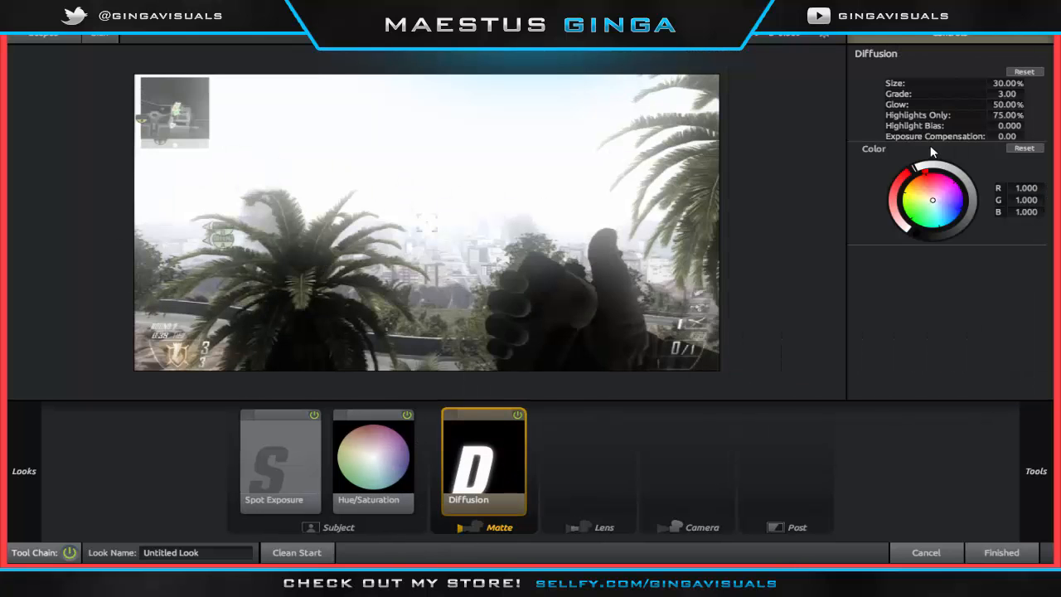
pyautogui.moveTo(1018, 84); pyautogui.dragTo(1010, 84)
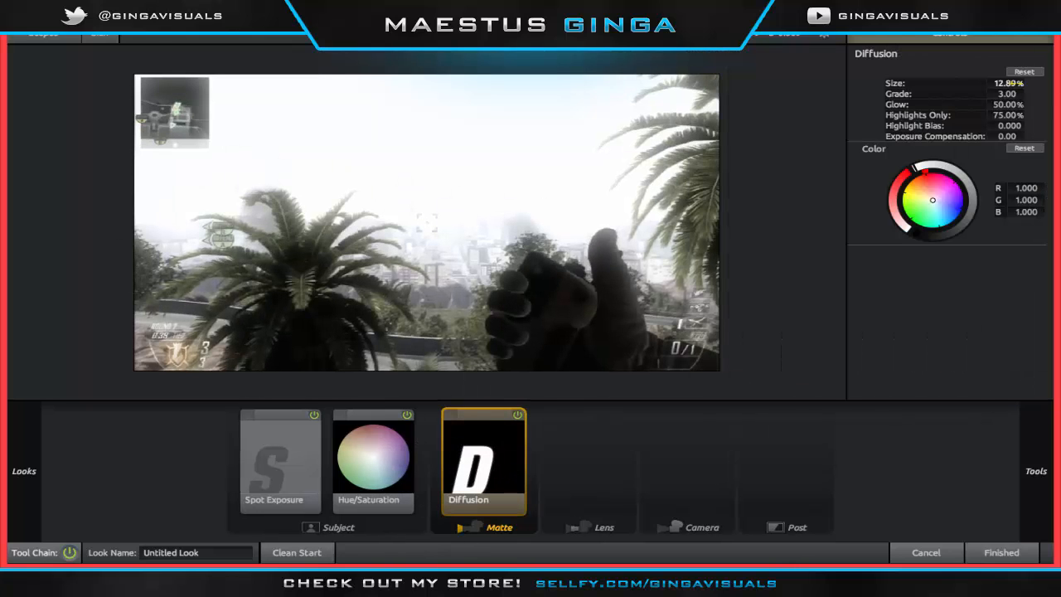
pyautogui.doubleClick(1009, 84)
pyautogui.write('5')
pyautogui.press('Return')
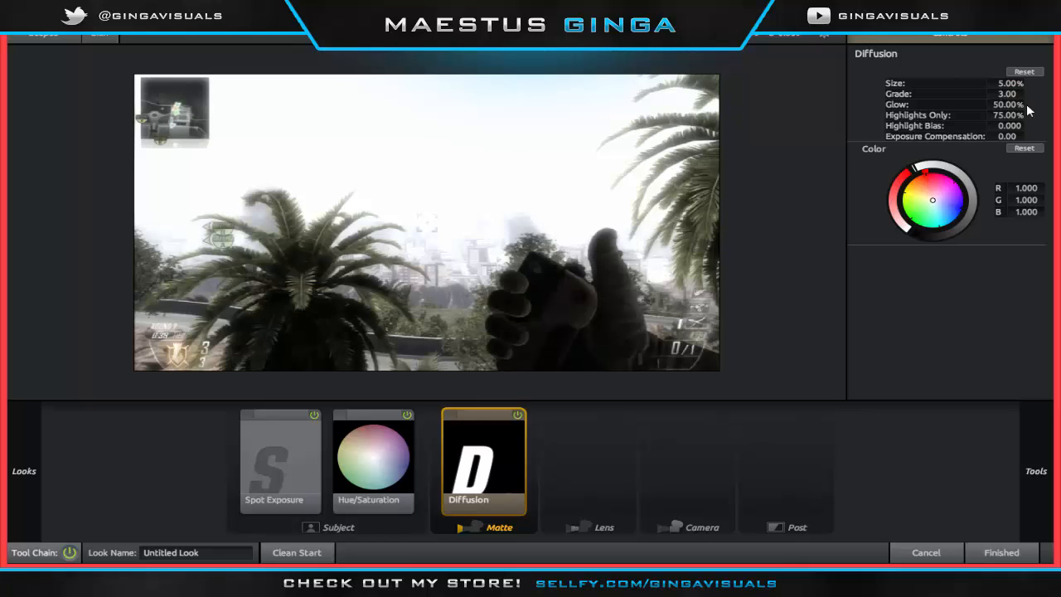
# Set the Diffusion tool's grade to 2 and its glow to 25%, leaving its color neutral
pyautogui.click(1007, 95)
pyautogui.write('2')
pyautogui.press('Return')
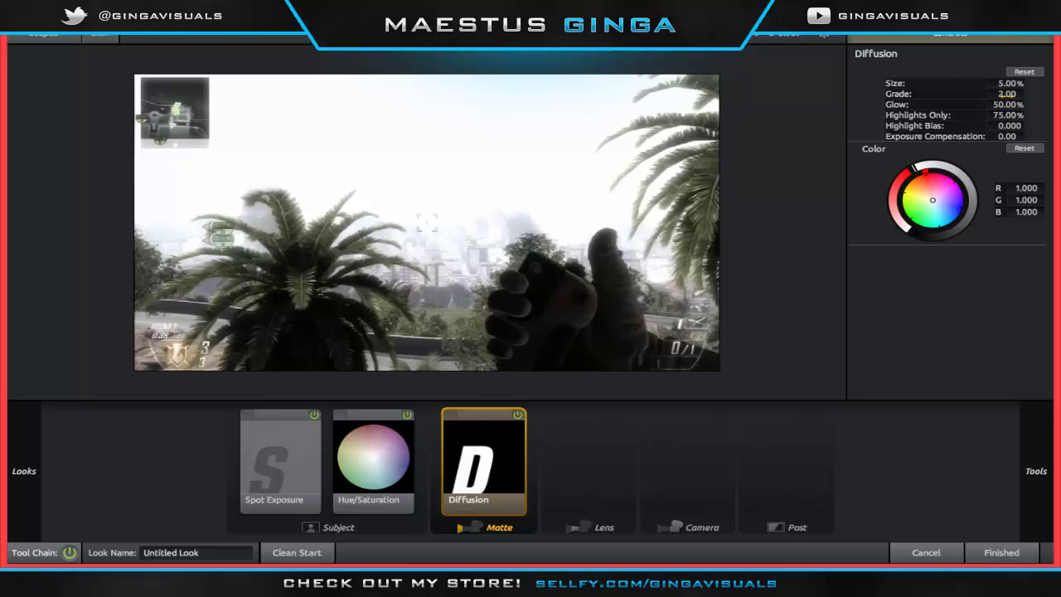
pyautogui.click(1005, 106)
pyautogui.write('25')
pyautogui.press('Return')
pyautogui.moveTo(934, 199); pyautogui.dragTo(950, 206)
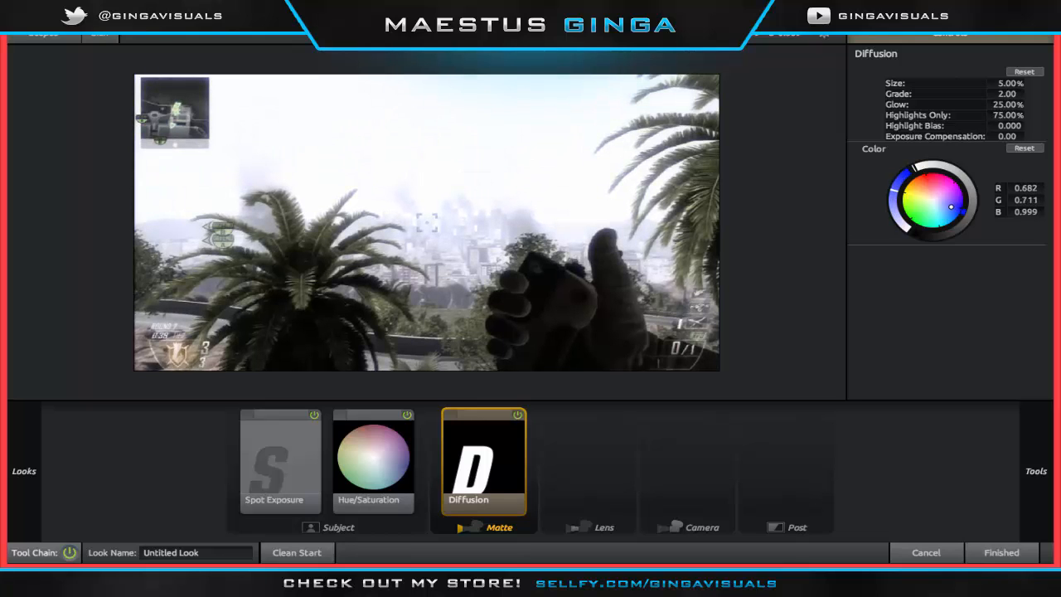
pyautogui.hotkey('ctrl', 'z')
# Add a Haze/Flare tool to the Lens stage and switch it off and on to compare the picture
pyautogui.moveTo(1051, 473)
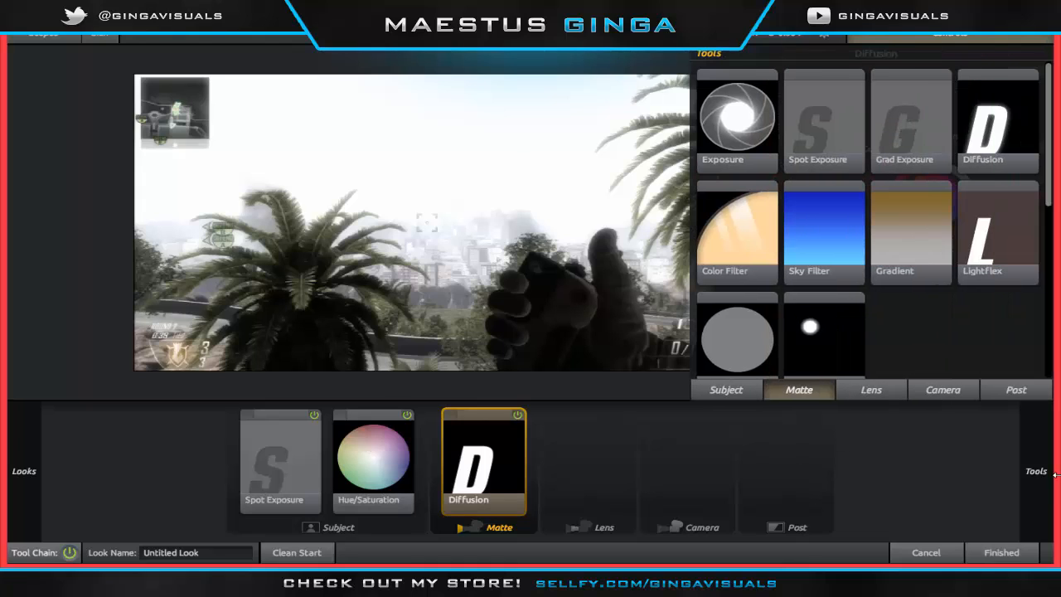
pyautogui.click(877, 394)
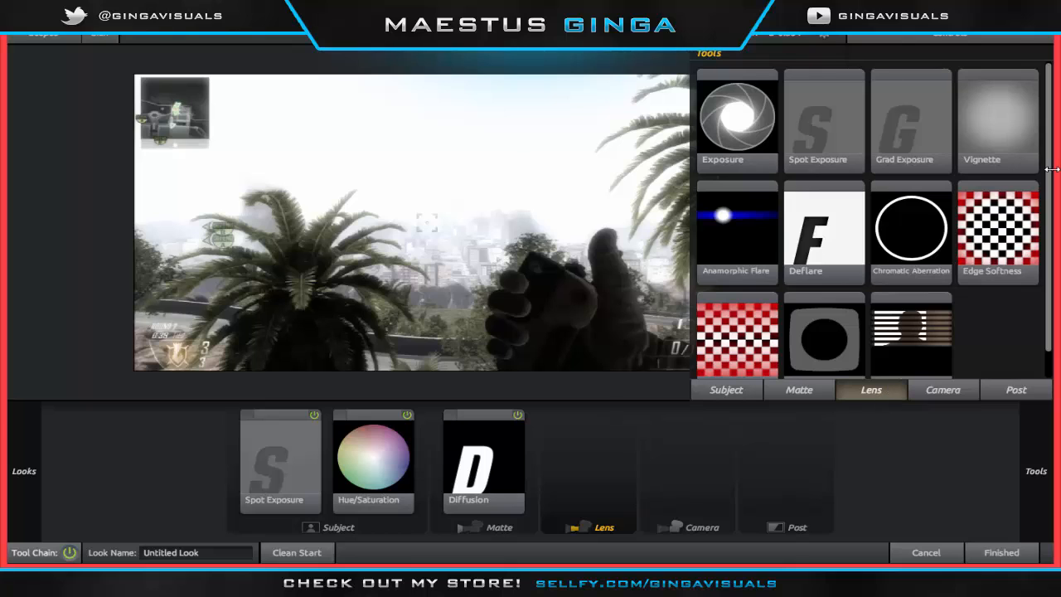
pyautogui.scroll(-1, 900, 340)
pyautogui.moveTo(907, 314); pyautogui.dragTo(591, 453)
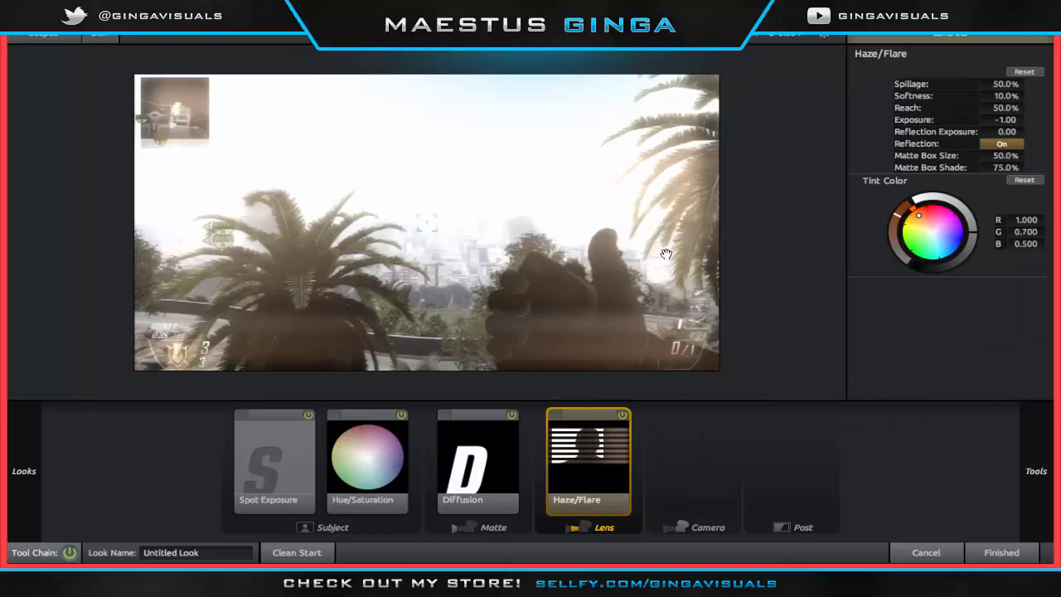
pyautogui.click(623, 414)
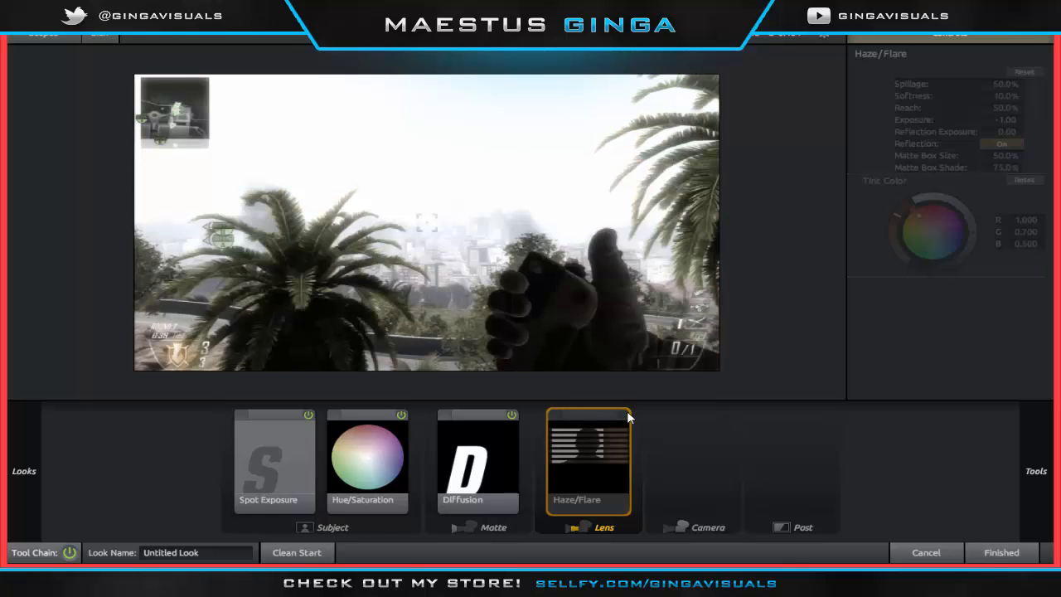
pyautogui.click(624, 415)
# Set the Haze/Flare spillage to 4%
pyautogui.moveTo(1002, 87); pyautogui.dragTo(974, 87)
pyautogui.click(1001, 87)
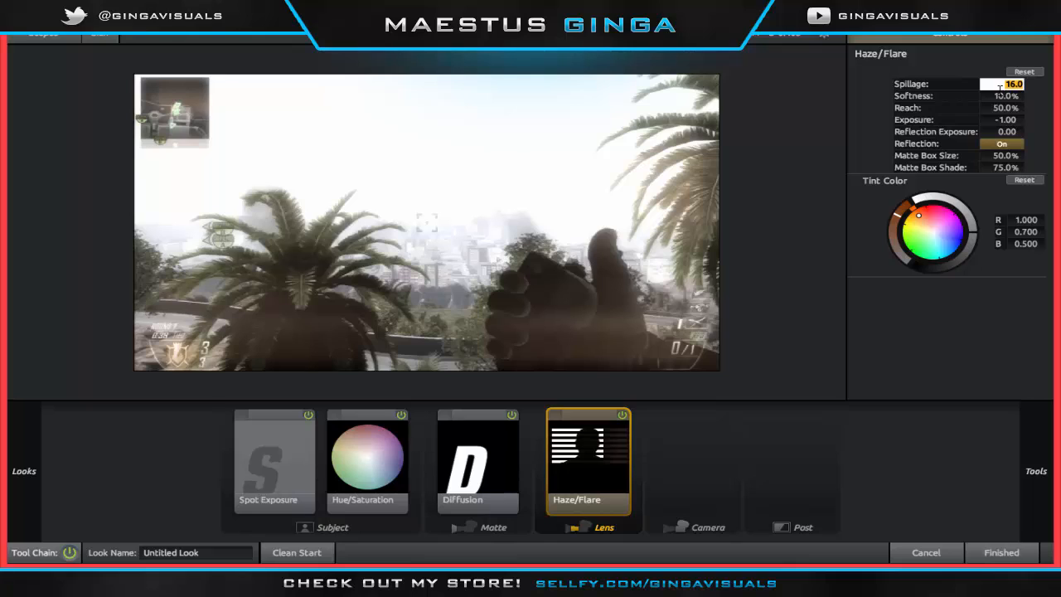
pyautogui.write('4')
pyautogui.press('Return')
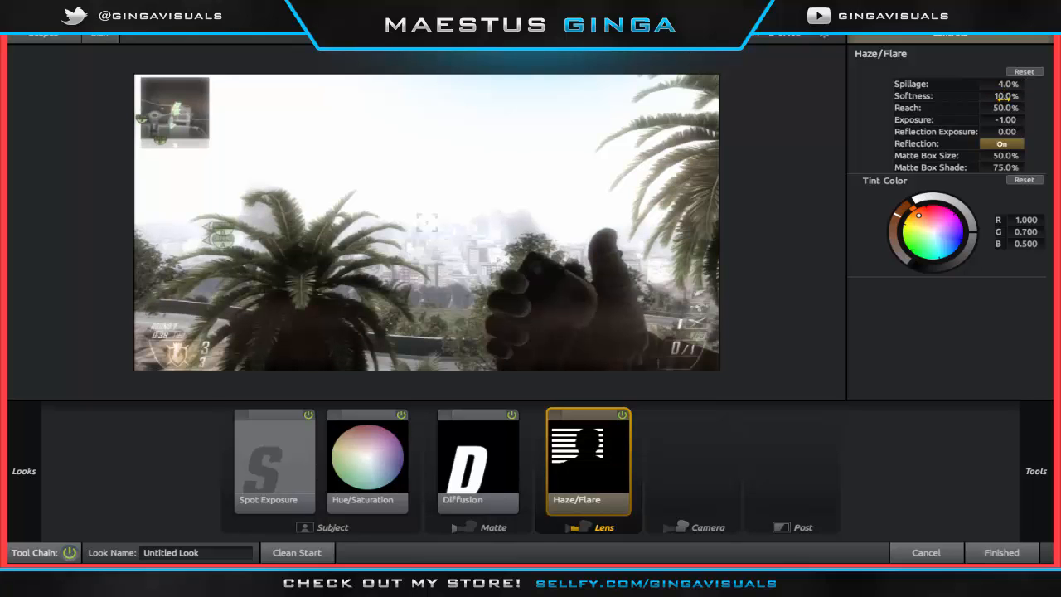
# Raise the Haze/Flare softness to 80%
pyautogui.moveTo(1003, 99); pyautogui.dragTo(1043, 99)
pyautogui.click(1002, 97)
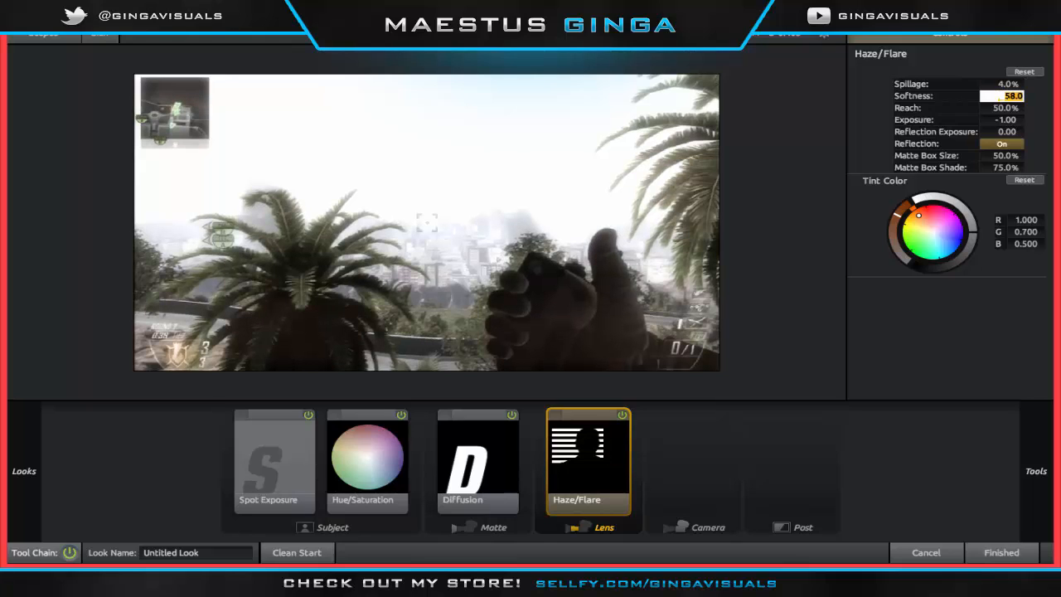
pyautogui.write('60')
pyautogui.press('Return')
pyautogui.click(1003, 97)
pyautogui.write('80')
pyautogui.press('Return')
# Set the Haze/Flare reach to 15% and its tint to a pale blue, about R 0.808, G 0.828, B 1.000
pyautogui.moveTo(1003, 109)
pyautogui.mouseDown()
pyautogui.moveTo(1027, 109)
pyautogui.moveTo(965, 108)
pyautogui.moveTo(1010, 108)
pyautogui.mouseUp()
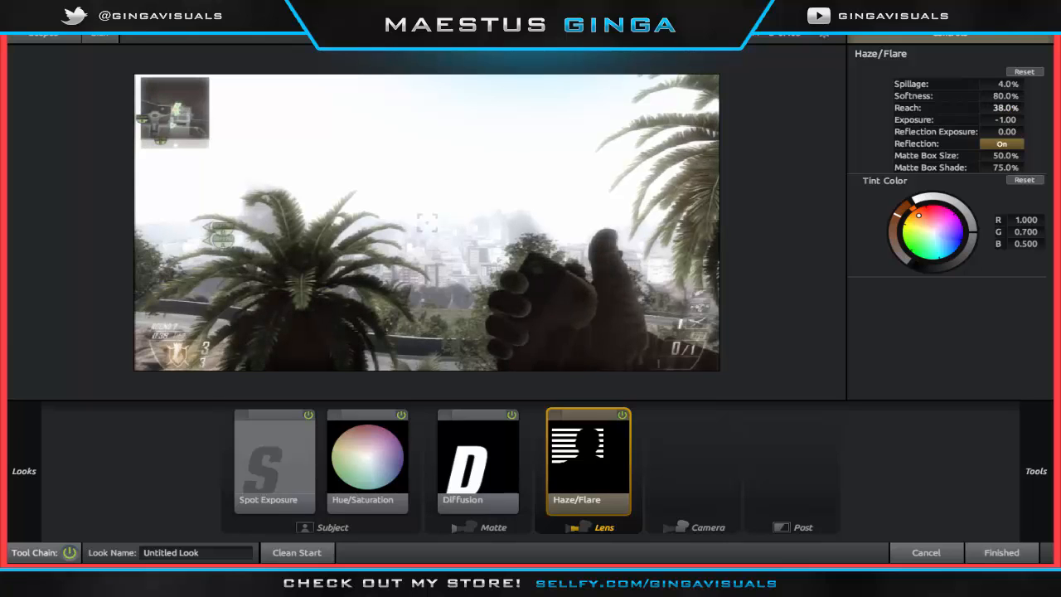
pyautogui.click(1006, 107)
pyautogui.write('25')
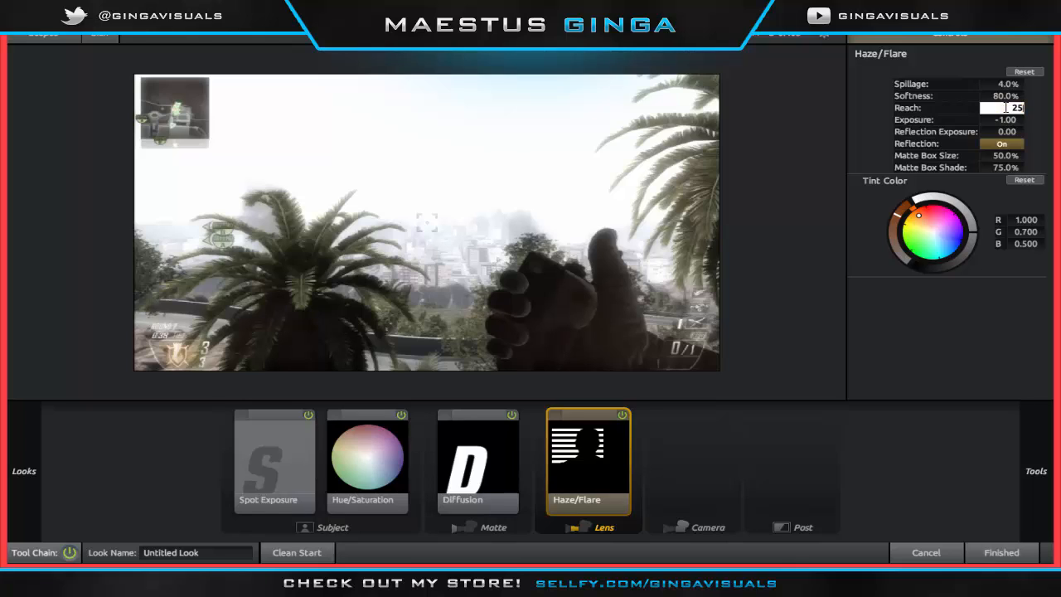
pyautogui.press('Return')
pyautogui.click(1000, 108)
pyautogui.write('15')
pyautogui.press('Return')
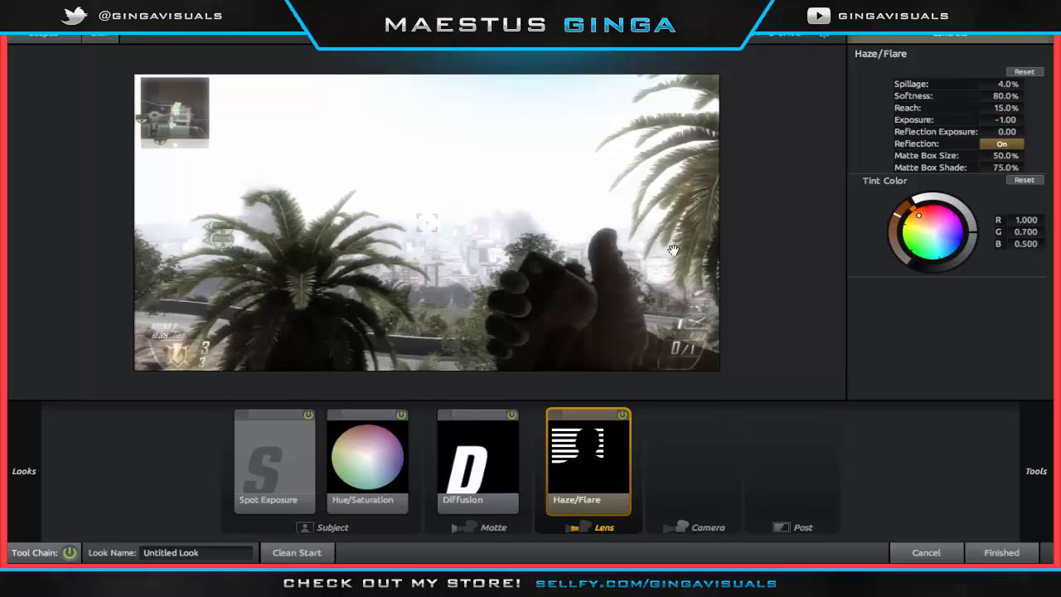
pyautogui.moveTo(936, 231); pyautogui.dragTo(948, 238)
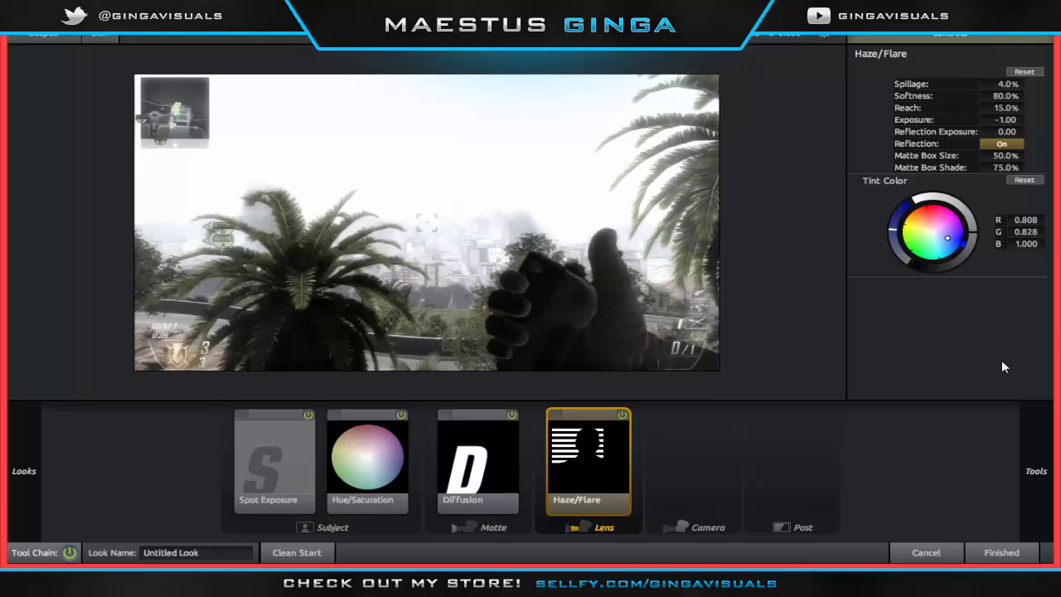
# Add a Curves tool to the Post stage
pyautogui.moveTo(1055, 327)
pyautogui.click(944, 390)
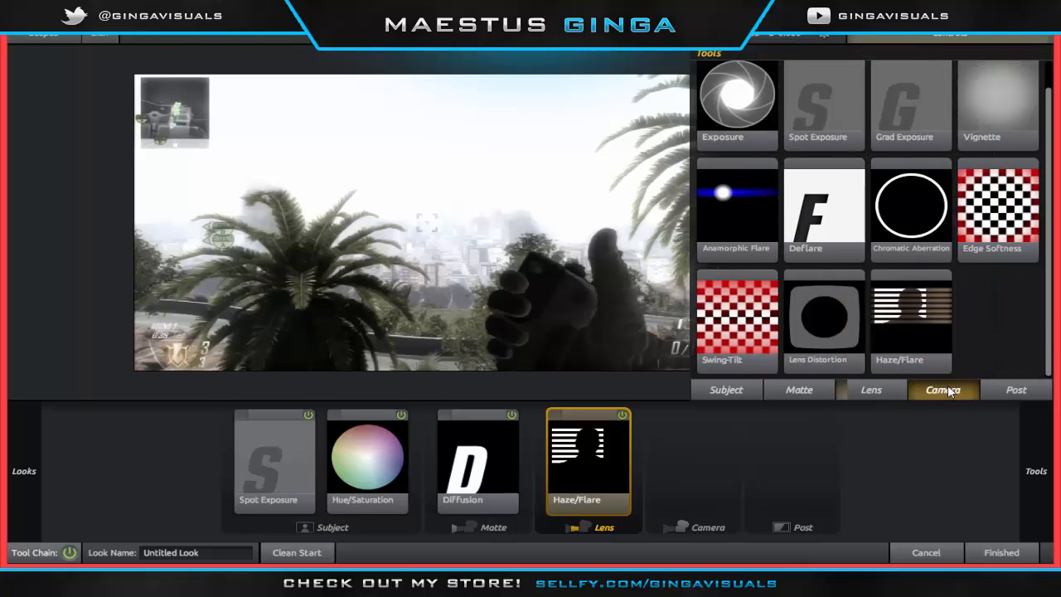
pyautogui.scroll(-2, 945, 265)
pyautogui.scroll(-5, 942, 258)
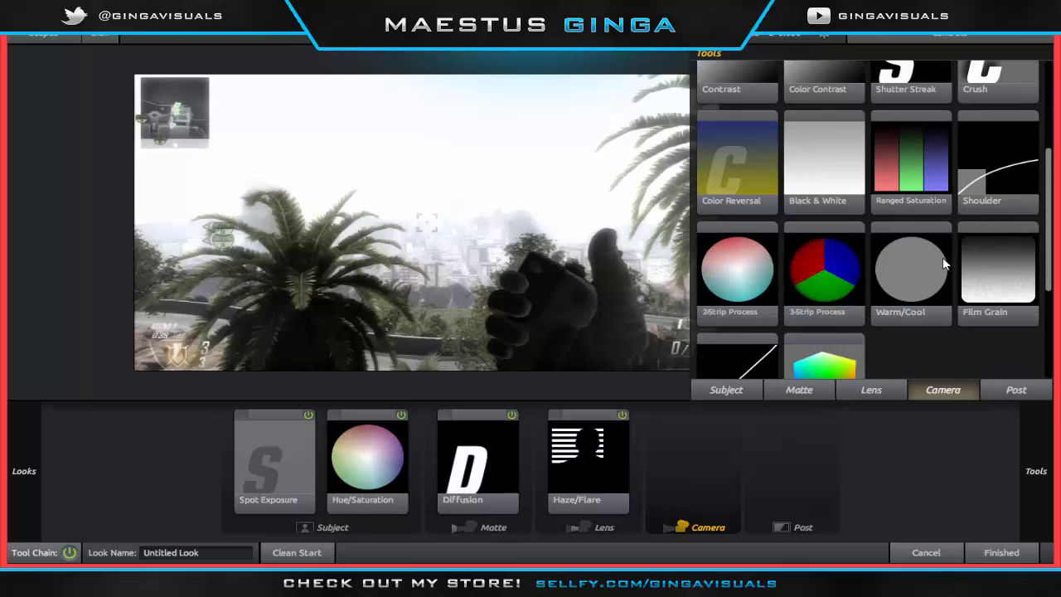
pyautogui.scroll(4, 943, 258)
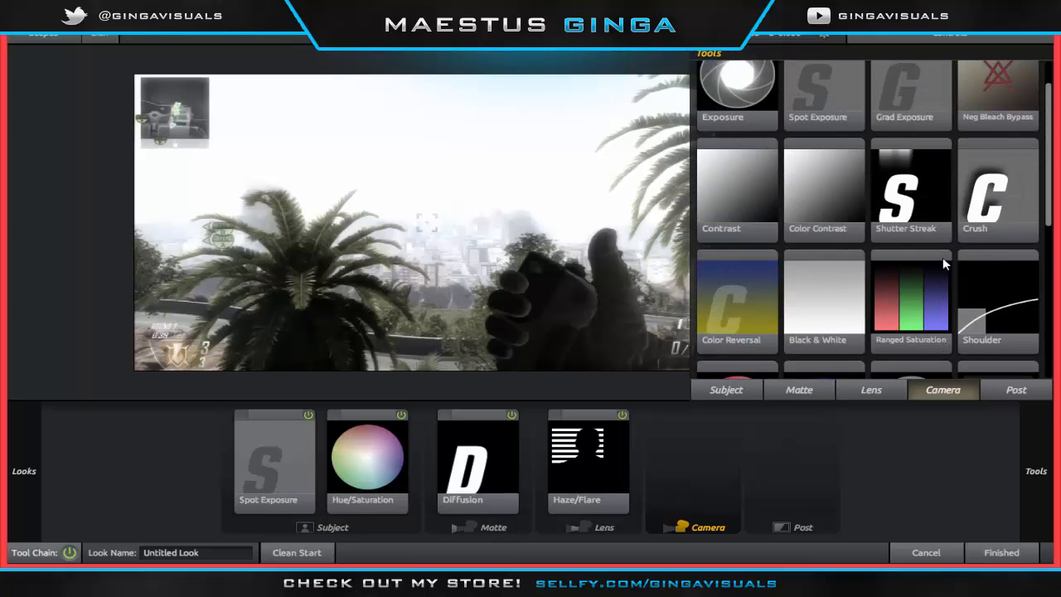
pyautogui.scroll(-2, 953, 274)
pyautogui.click(1016, 389)
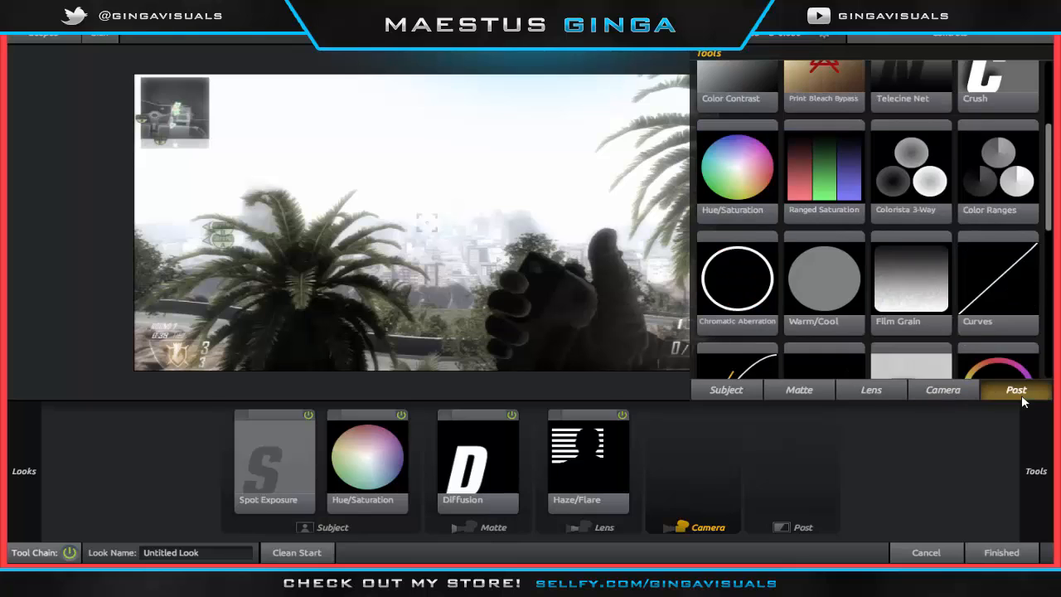
pyautogui.scroll(-2, 882, 234)
pyautogui.scroll(2, 882, 234)
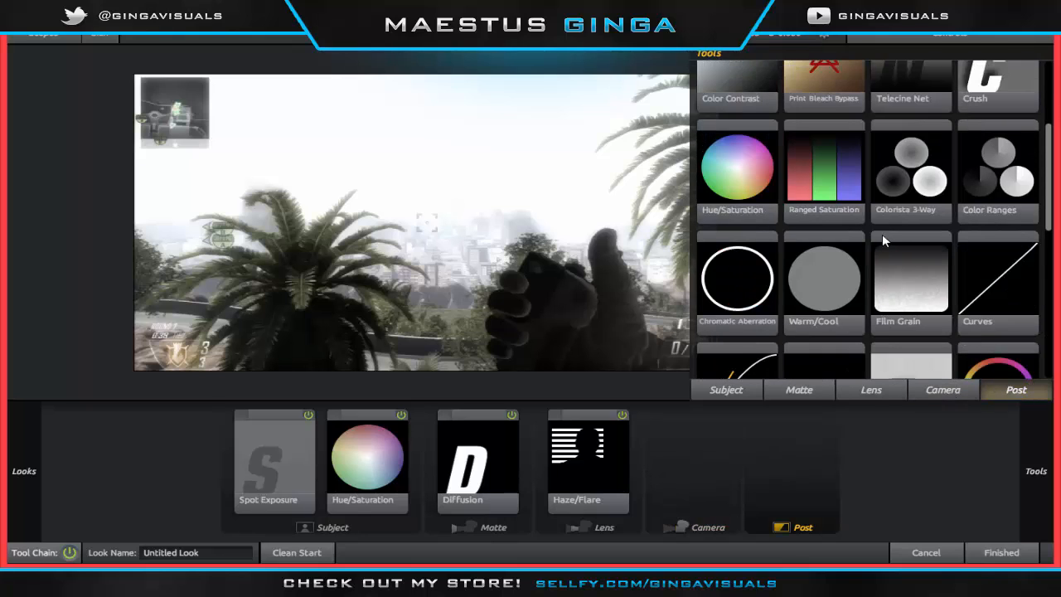
pyautogui.scroll(-4, 882, 234)
pyautogui.scroll(1, 882, 234)
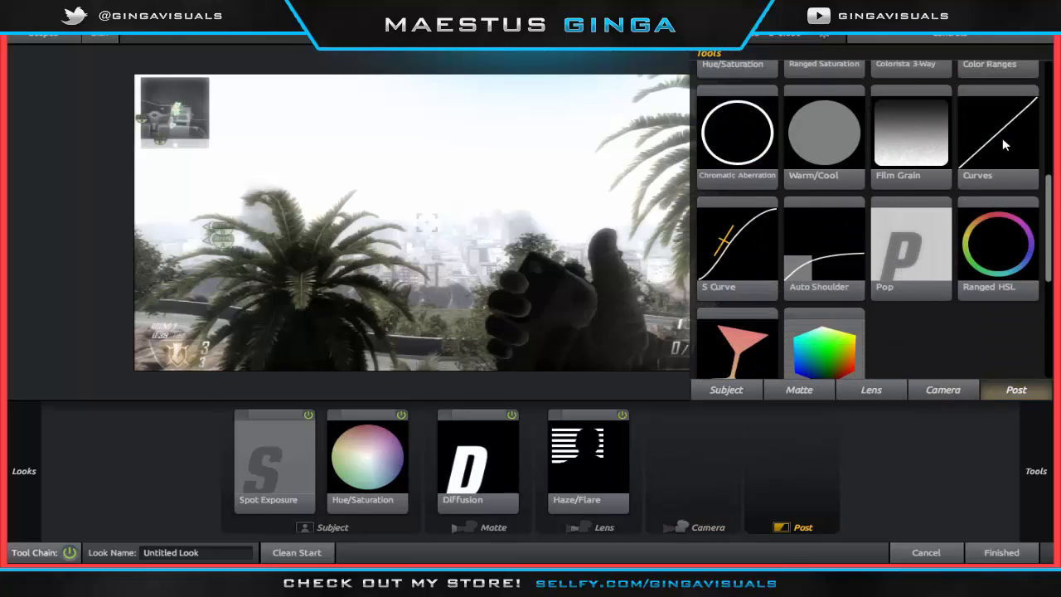
pyautogui.moveTo(1003, 138); pyautogui.dragTo(806, 454)
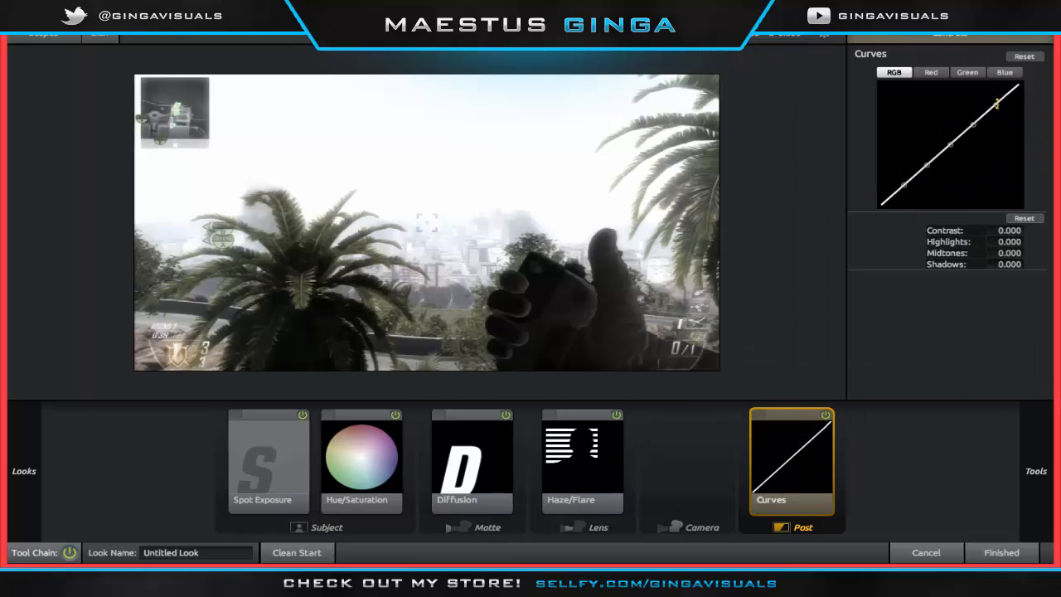
# Bend the RGB curve into an S shape by raising its two upper points and lowering its two lower points
pyautogui.moveTo(996, 103)
pyautogui.mouseDown()
pyautogui.moveTo(973, 118)
pyautogui.moveTo(996, 94)
pyautogui.mouseUp()
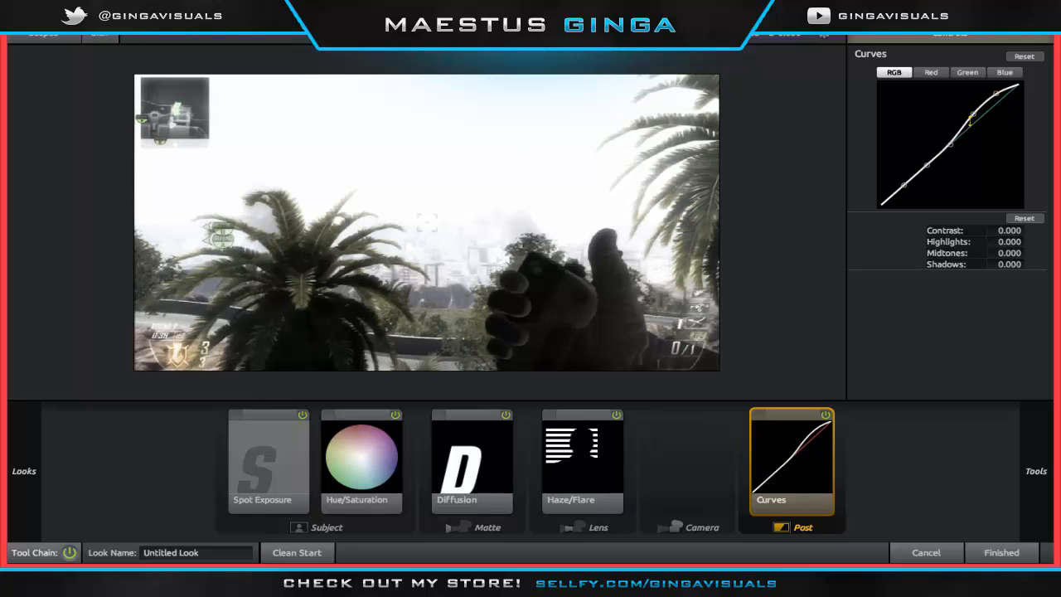
pyautogui.moveTo(927, 165)
pyautogui.mouseDown()
pyautogui.moveTo(903, 193)
pyautogui.moveTo(926, 170)
pyautogui.mouseUp()
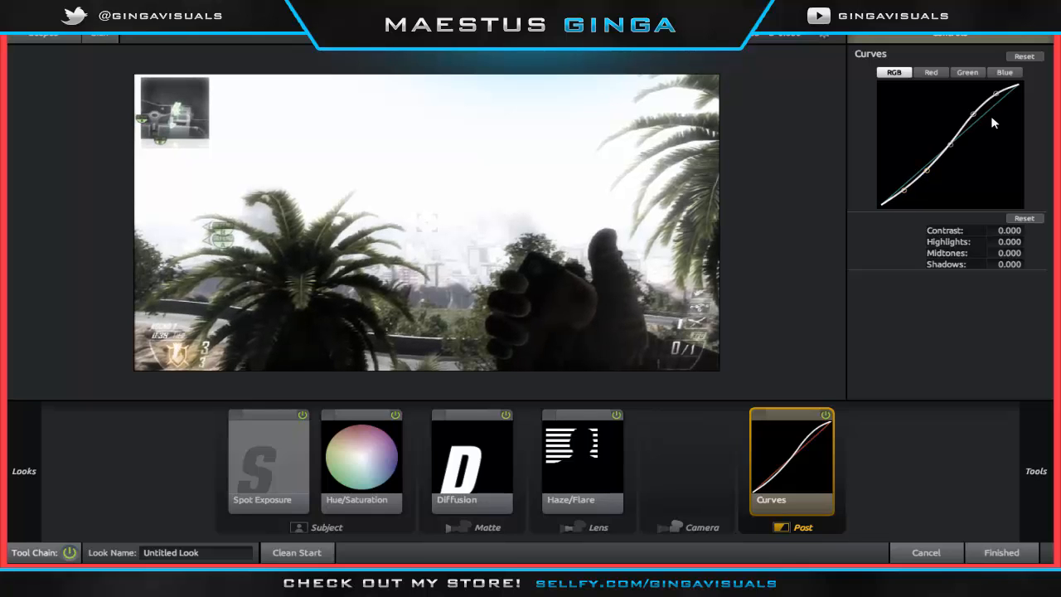
pyautogui.moveTo(973, 113)
pyautogui.mouseDown()
pyautogui.moveTo(995, 86)
pyautogui.moveTo(973, 106)
pyautogui.mouseUp()
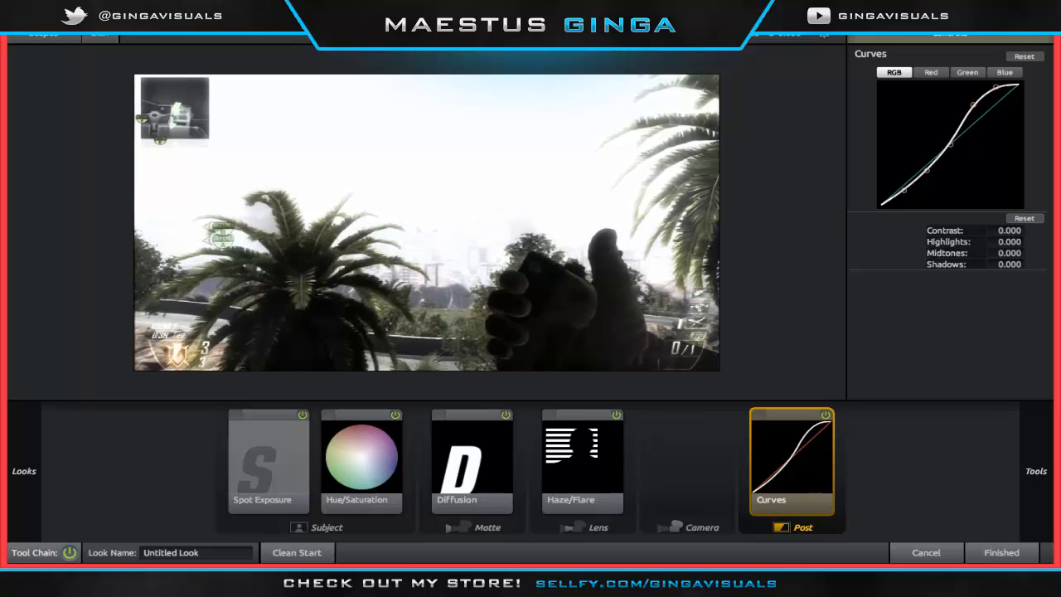
# Compare the picture with Curves off and on, and lower the RGB curve's two upper points slightly to soften the highlights
pyautogui.click(826, 414)
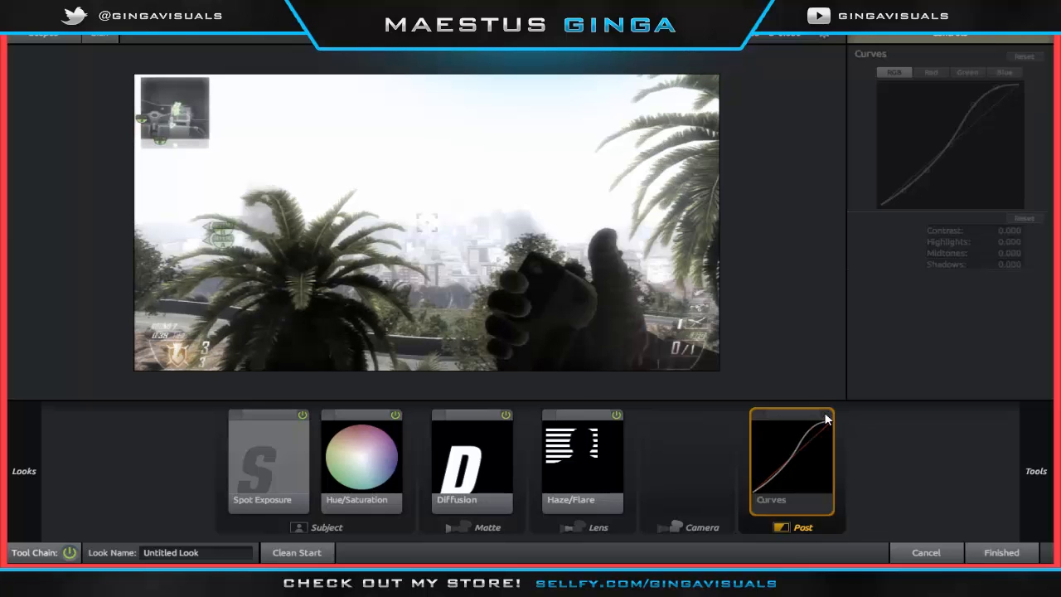
pyautogui.click(825, 414)
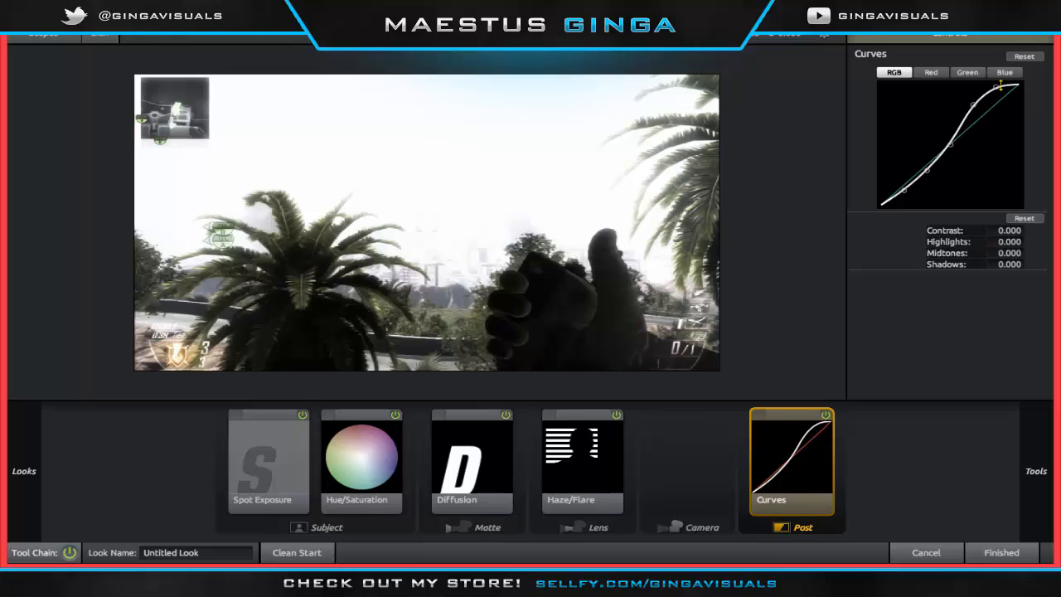
pyautogui.moveTo(1000, 88); pyautogui.dragTo(974, 107)
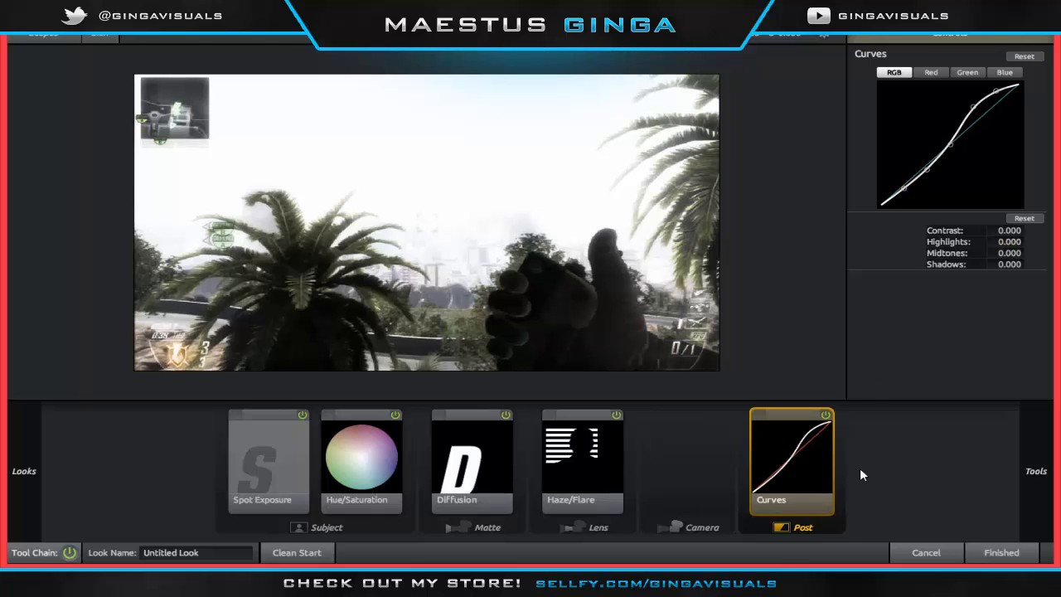
pyautogui.moveTo(973, 107); pyautogui.dragTo(973, 112)
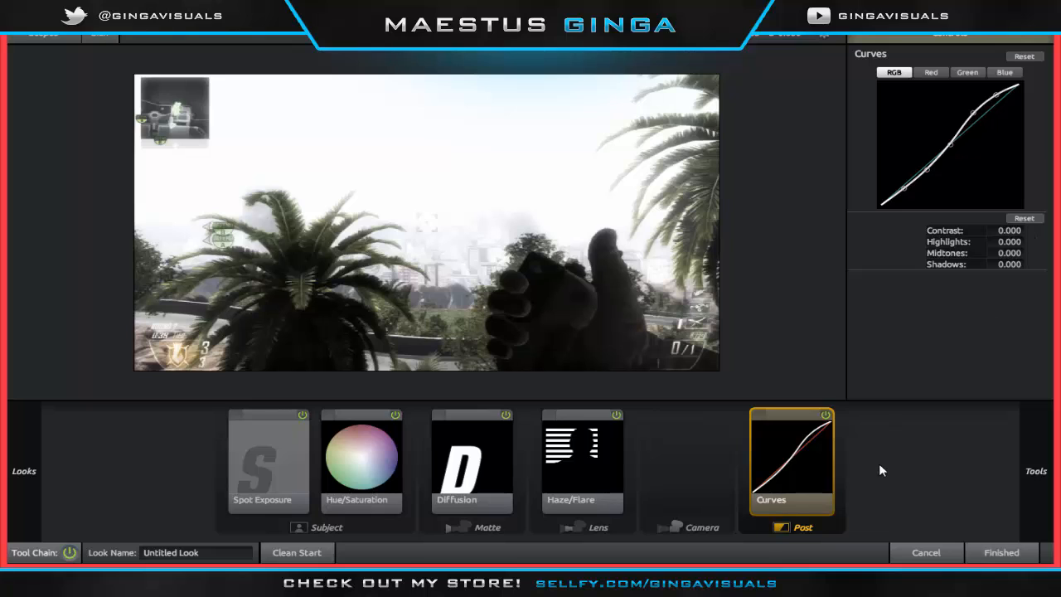
# Add an Auto Shoulder tool to the Post stage and compare the picture with it off and on
pyautogui.moveTo(1036, 418)
pyautogui.scroll(-2, 978, 279)
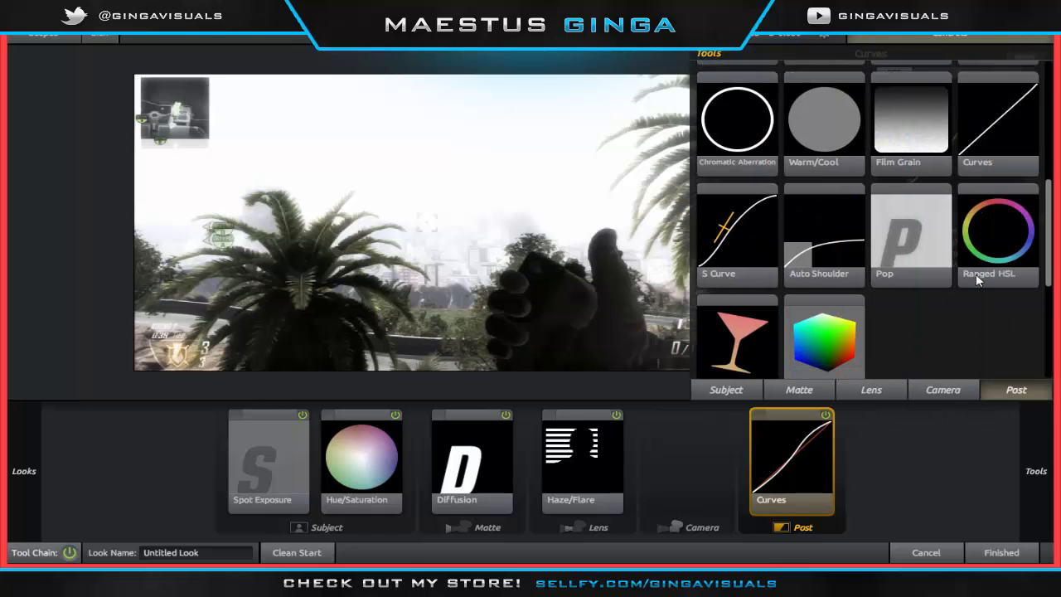
pyautogui.scroll(1, 976, 273)
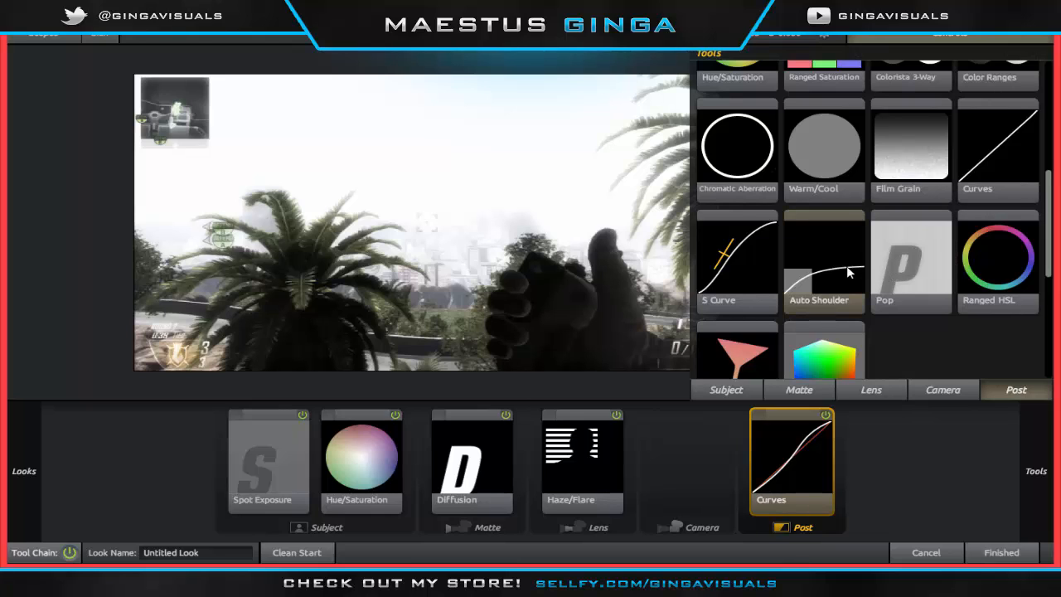
pyautogui.moveTo(846, 265); pyautogui.dragTo(856, 467)
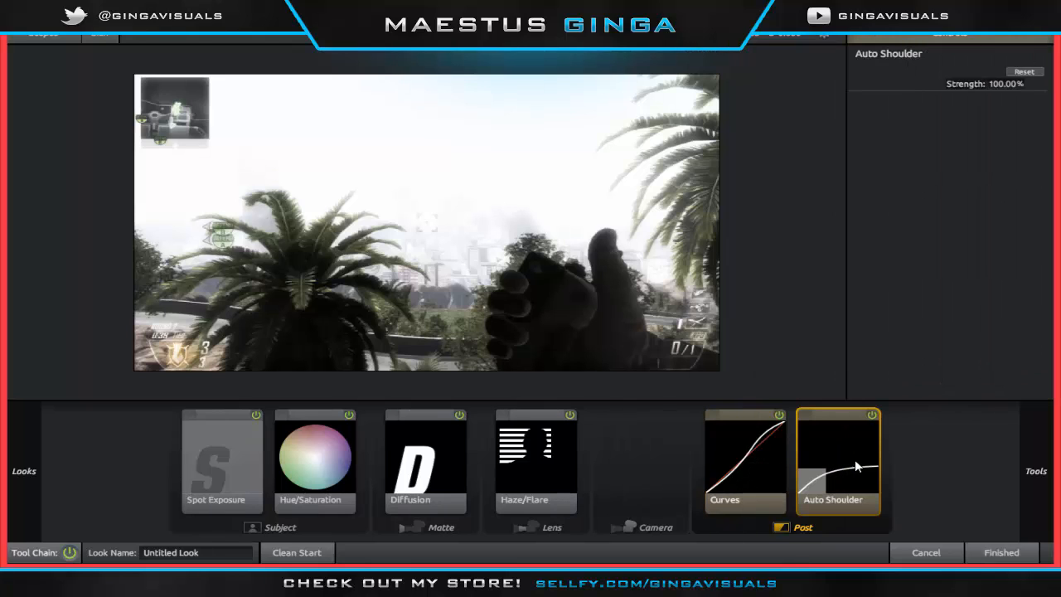
pyautogui.click(871, 415)
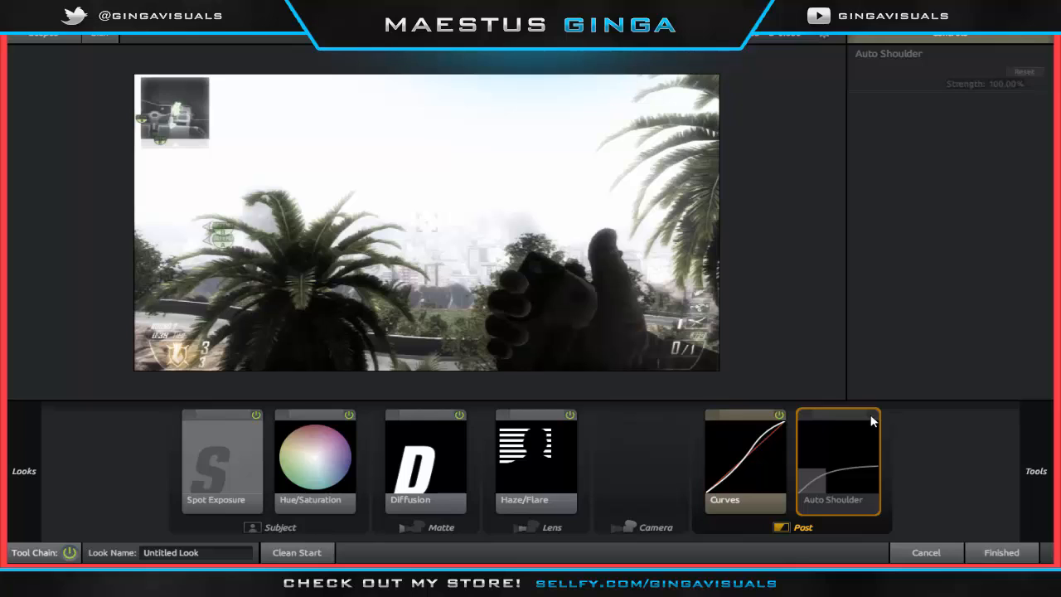
pyautogui.click(871, 414)
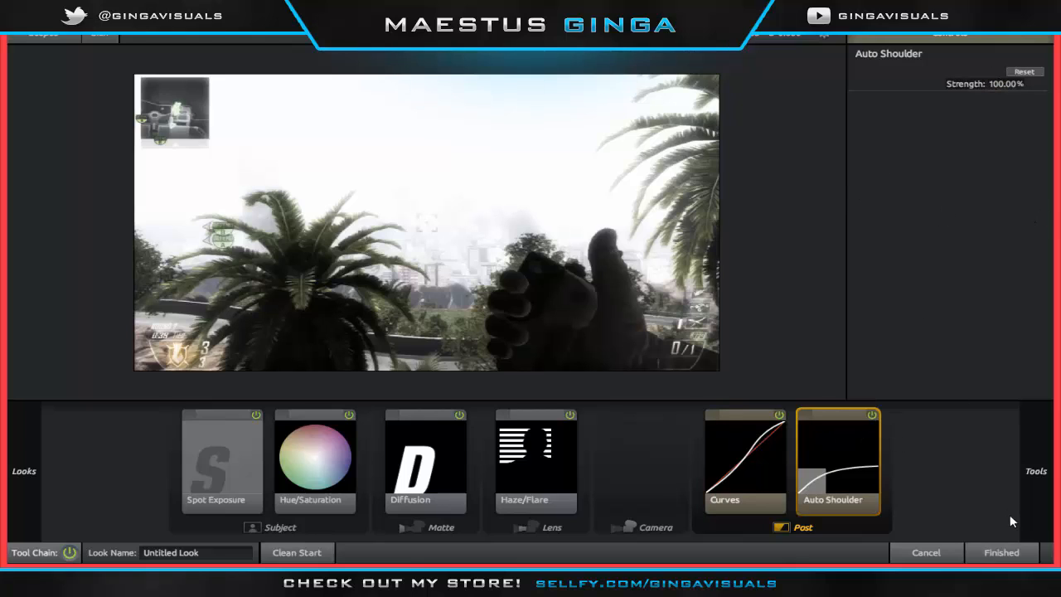
pyautogui.click(875, 413)
pyautogui.click(875, 412)
# Apply the finished look to the composition and compare the clip with the adjustment layer hidden and shown
pyautogui.moveTo(1048, 469)
pyautogui.click(1013, 550)
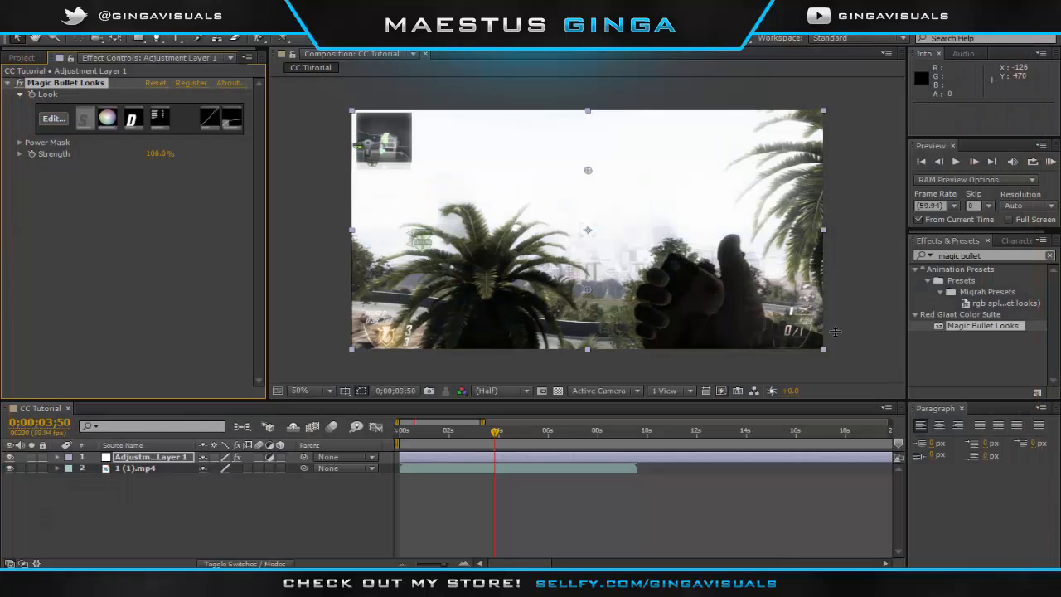
pyautogui.click(10, 456)
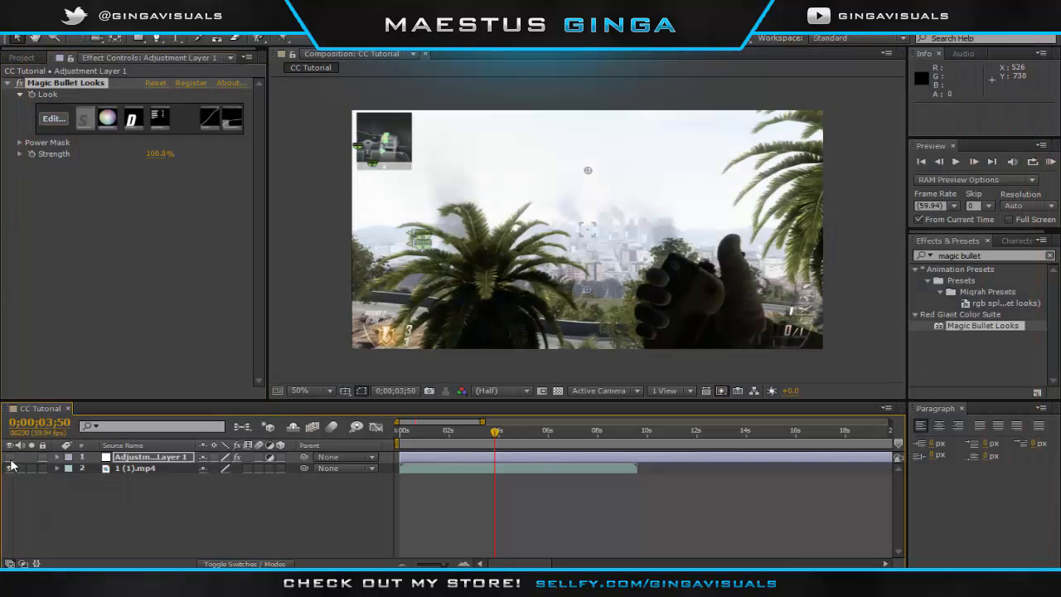
pyautogui.click(10, 457)
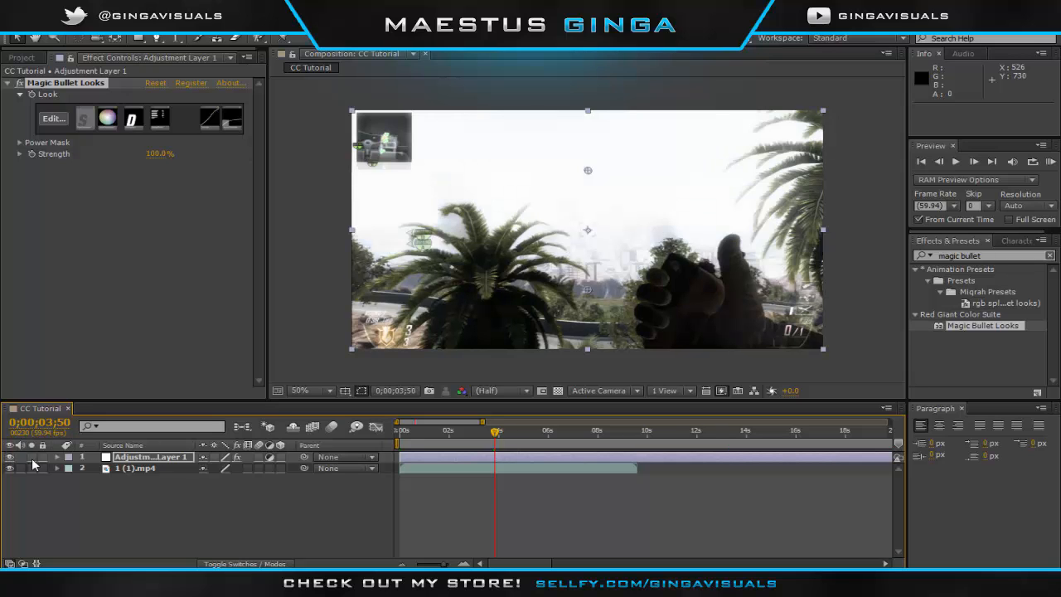
# Create a black 1280 x 720 px solid named "Black Bars" above the adjustment layer
pyautogui.rightClick(111, 457)
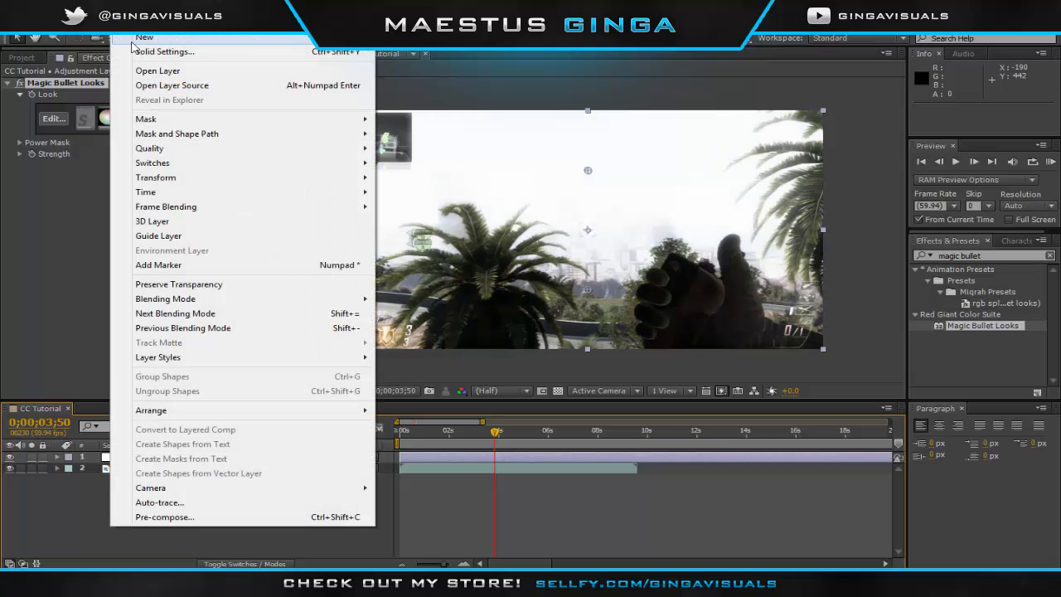
pyautogui.moveTo(249, 37)
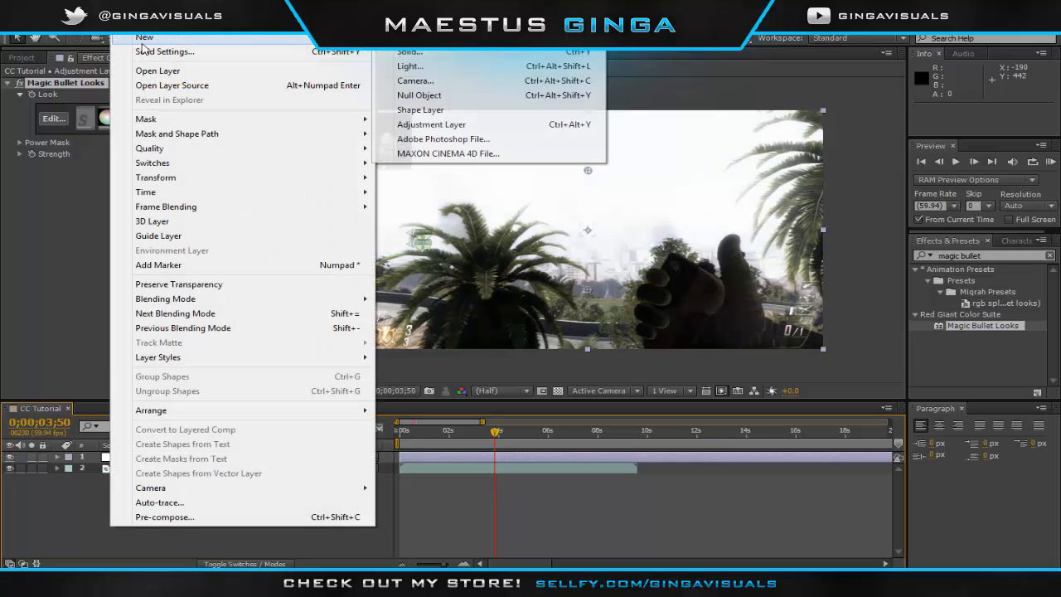
pyautogui.click(427, 54)
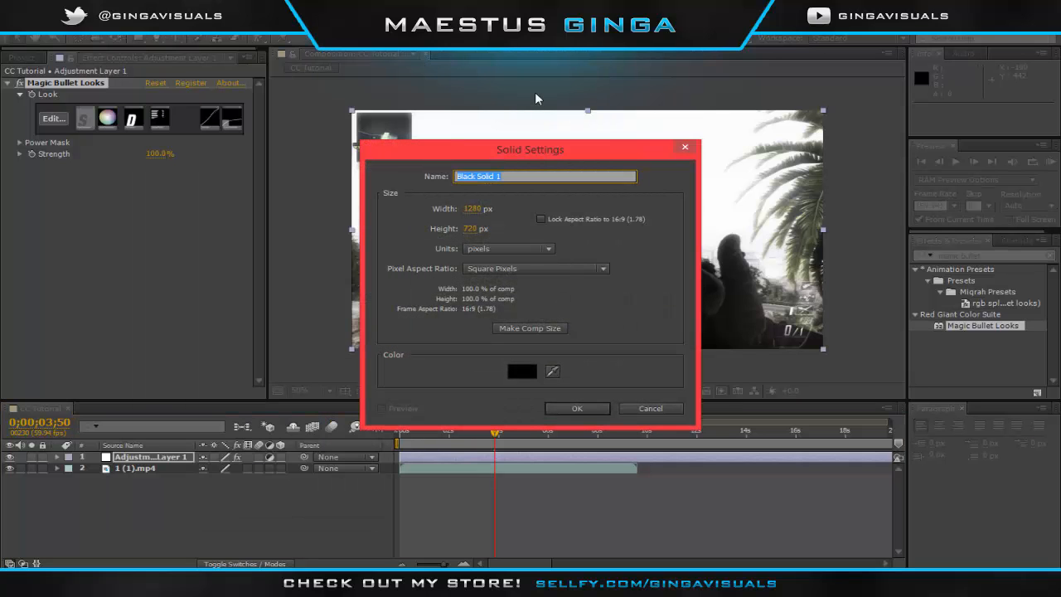
pyautogui.write('Black Bars')
pyautogui.press('Return')
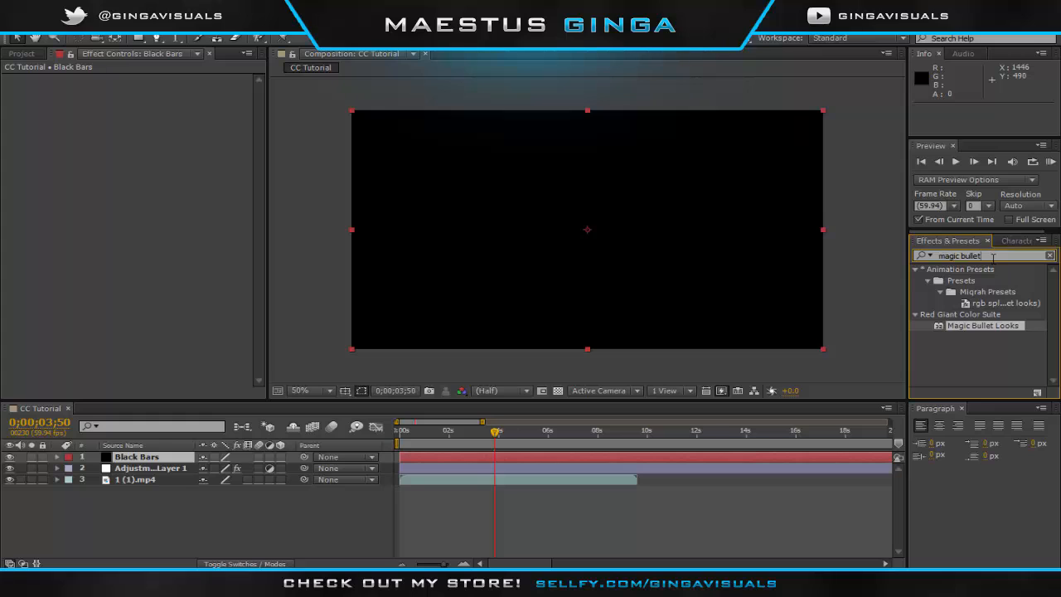
# Find the Generate effect Grid and apply it to the Black Bars solid
pyautogui.click(961, 257)
pyautogui.write('gr')
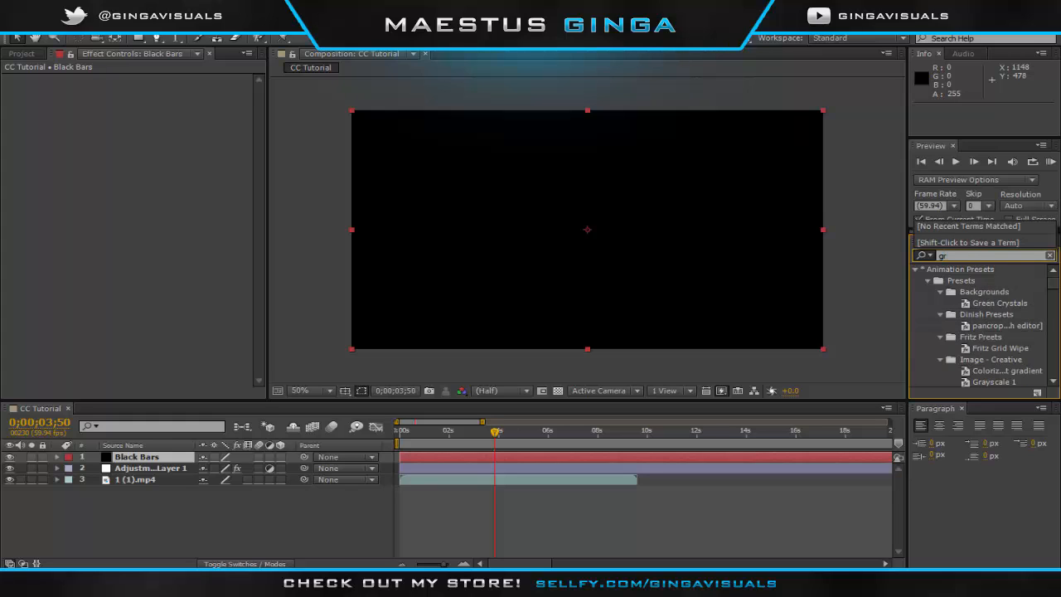
pyautogui.write('id')
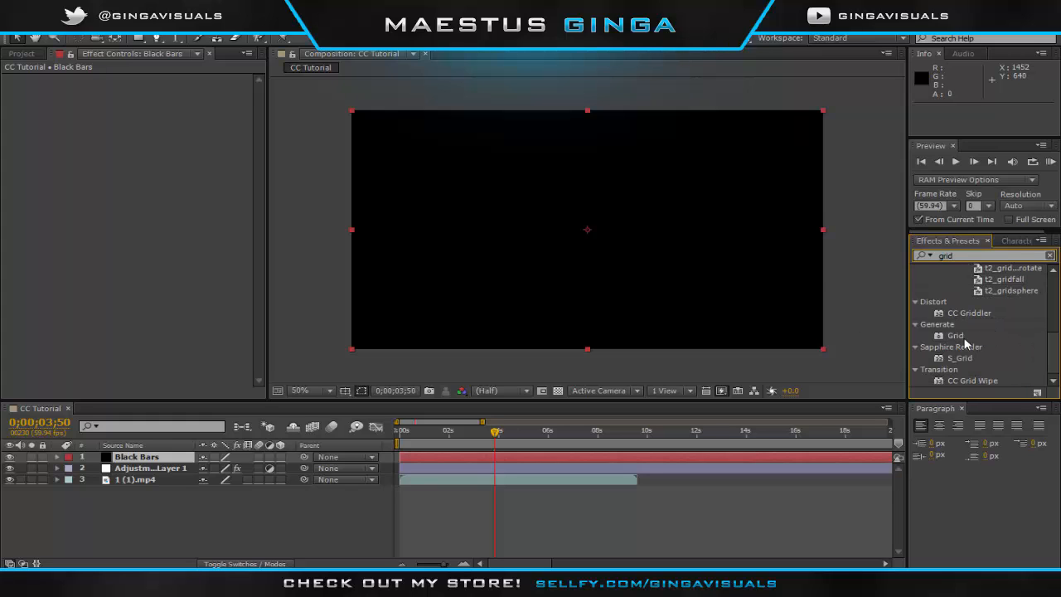
pyautogui.moveTo(955, 335); pyautogui.dragTo(629, 457)
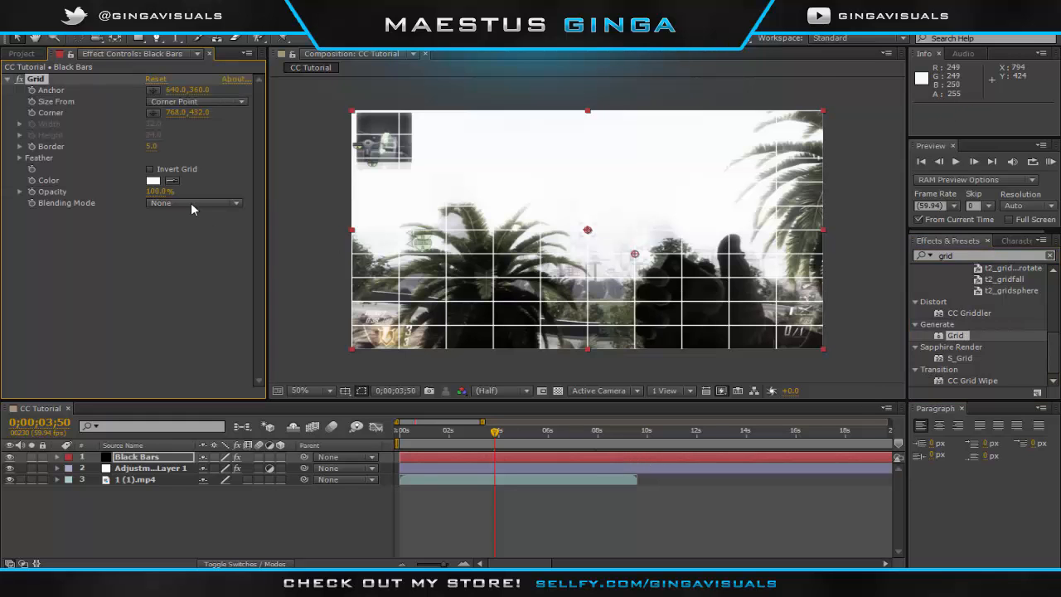
# Set the grid's color to black, 000000
pyautogui.click(152, 181)
pyautogui.click(540, 375)
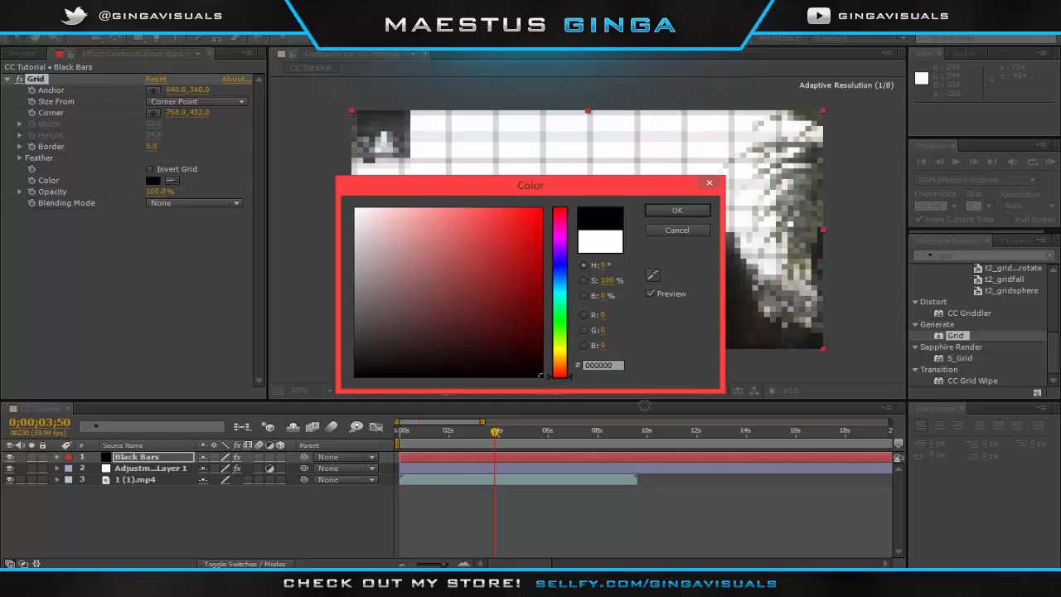
pyautogui.click(698, 213)
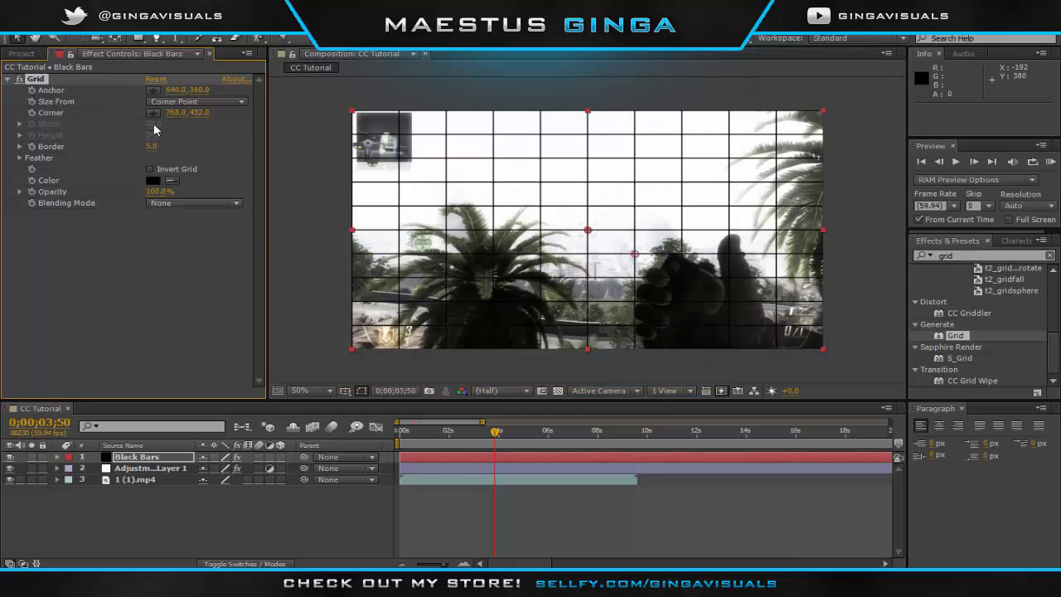
# Size the grid from Width & Height Sliders, with a width of 2000 and a height of 720
pyautogui.click(197, 101)
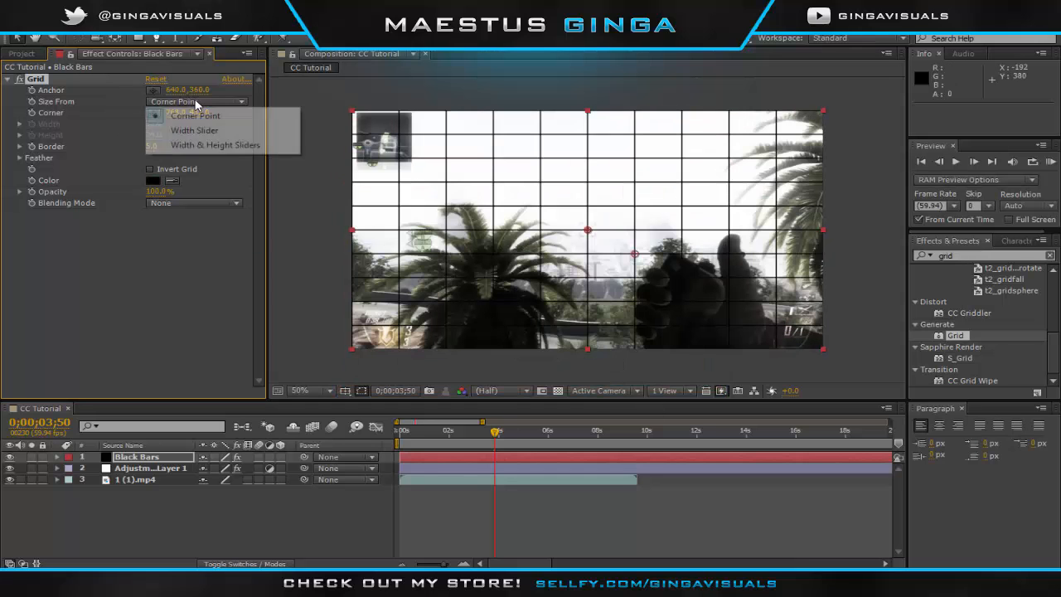
pyautogui.click(204, 146)
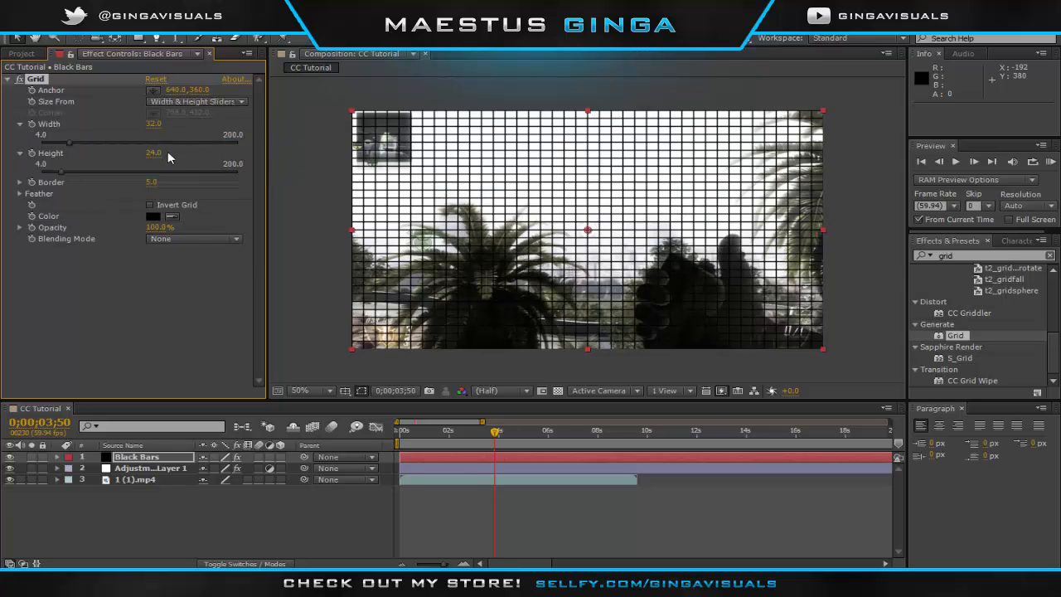
pyautogui.click(155, 124)
pyautogui.write('2000')
pyautogui.press('Return')
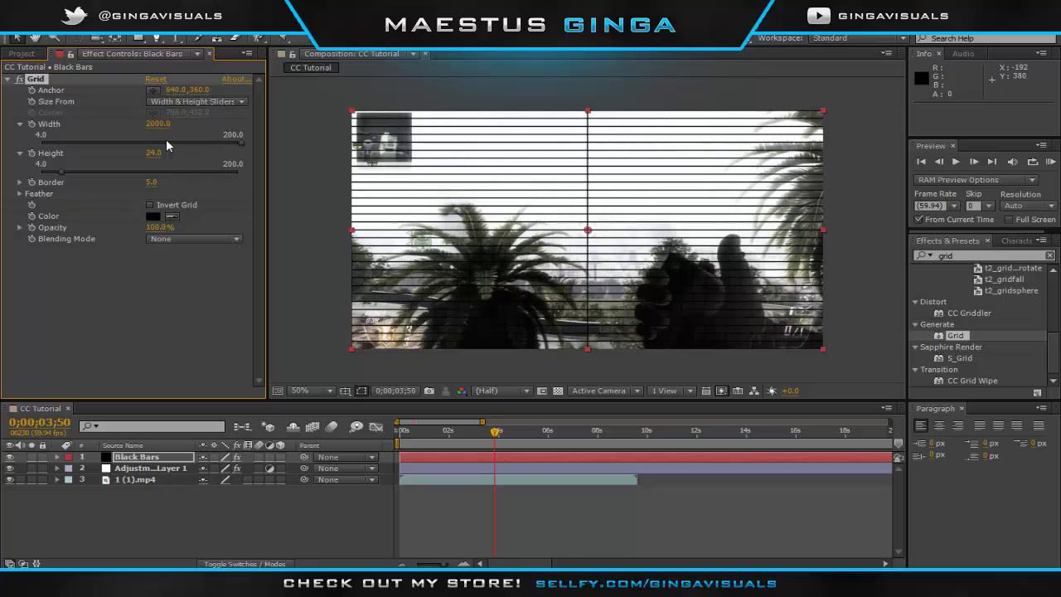
pyautogui.click(153, 153)
pyautogui.press('Return')
# Set the grid's anchor to -212, 0 so its lines sit only along the frame's upper and lower edges
pyautogui.click(202, 89)
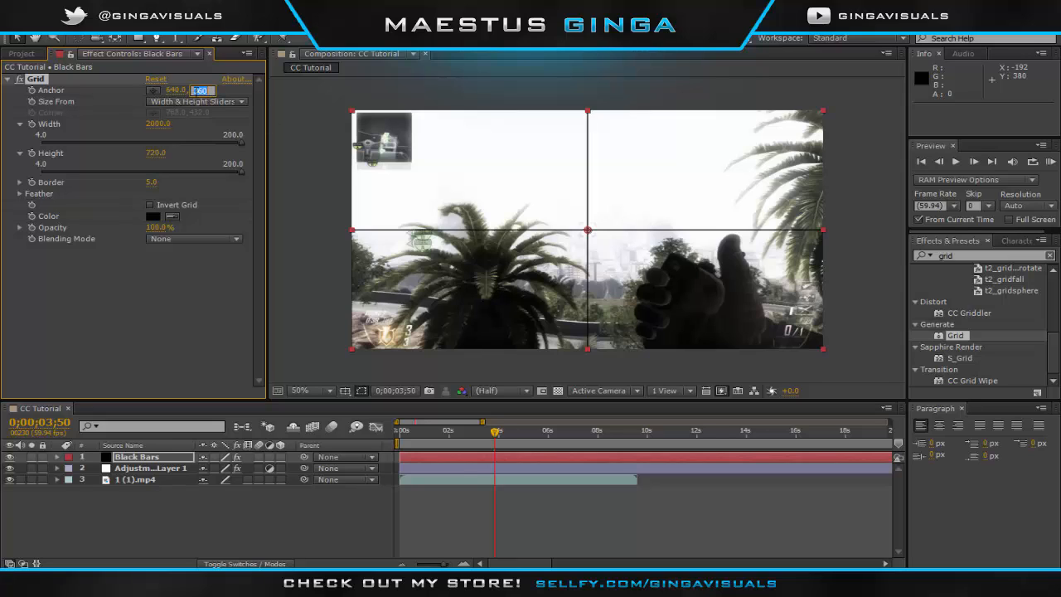
pyautogui.press('Return')
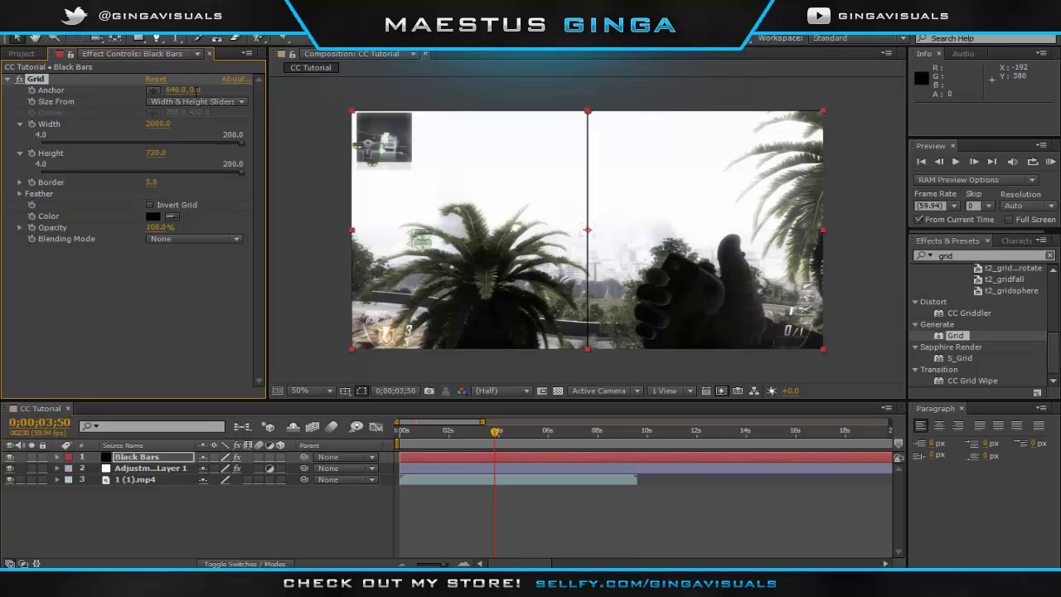
pyautogui.click(178, 91)
pyautogui.write('-212')
pyautogui.press('Return')
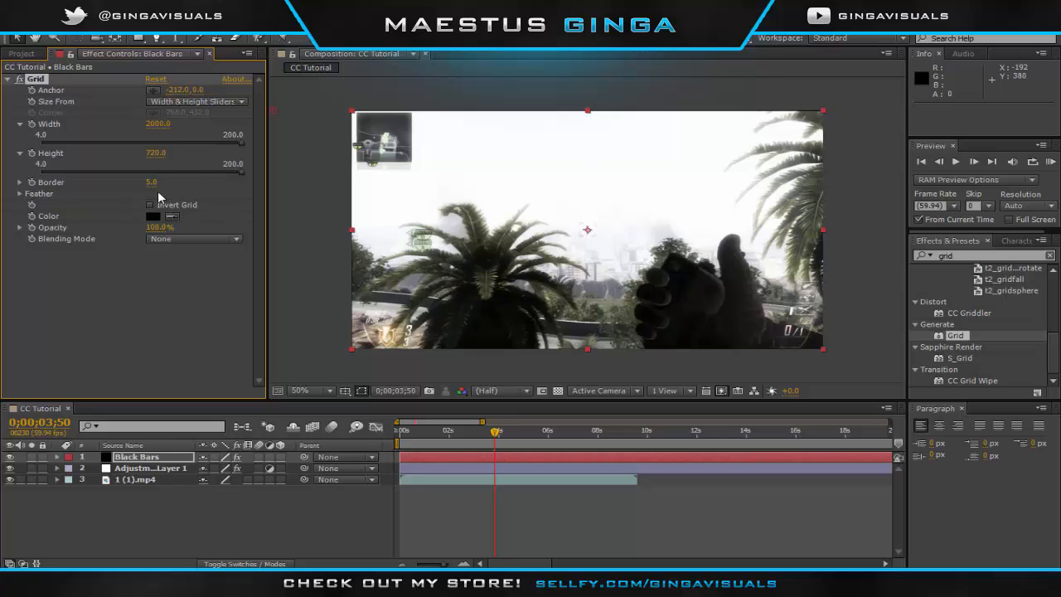
# Thicken the grid's border to 65 to form the letterbox bars, and deselect the solid
pyautogui.moveTo(152, 181); pyautogui.dragTo(181, 186)
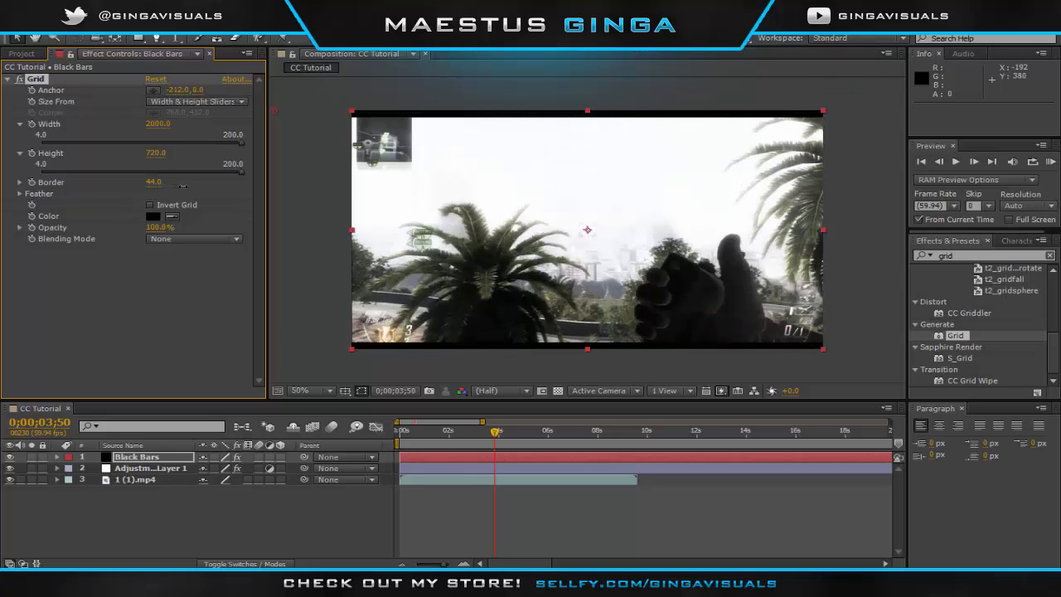
pyautogui.click(154, 182)
pyautogui.press('Return')
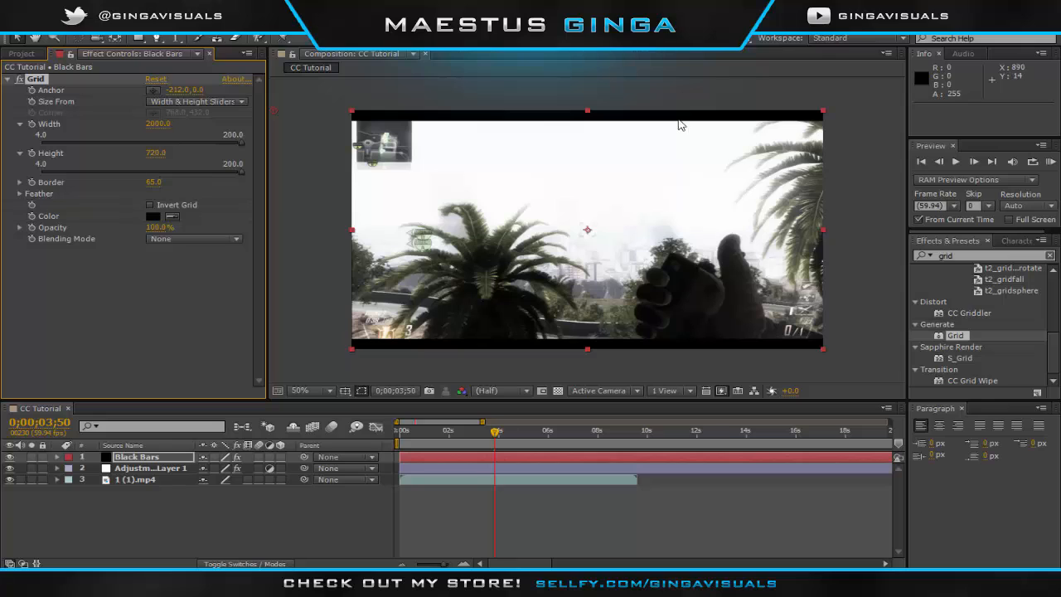
pyautogui.click(885, 149)
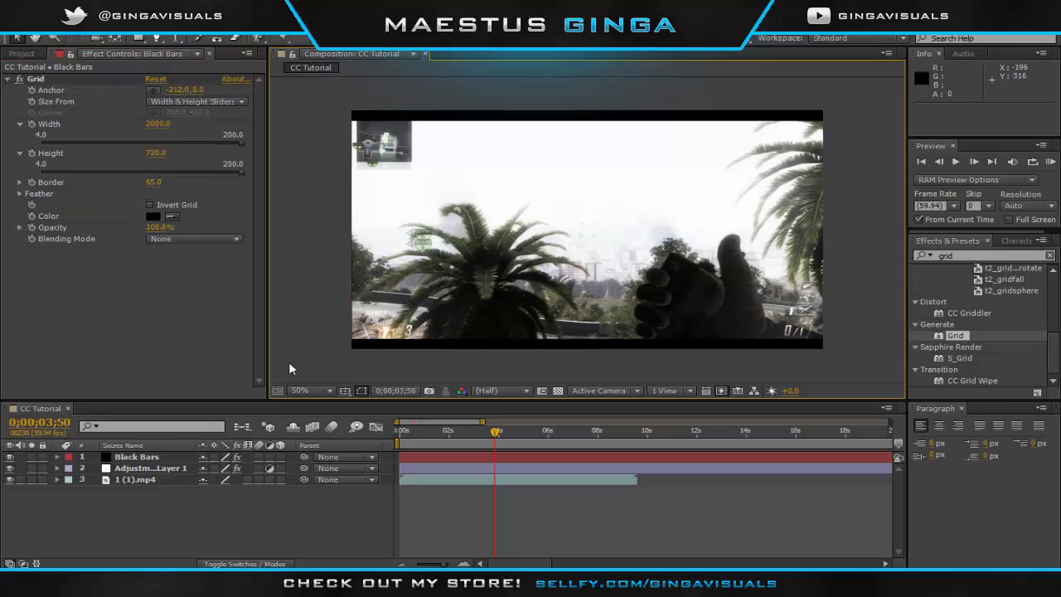
# Scale the 1 (1).mp4 clip layer to 101% and deselect it
pyautogui.click(158, 478)
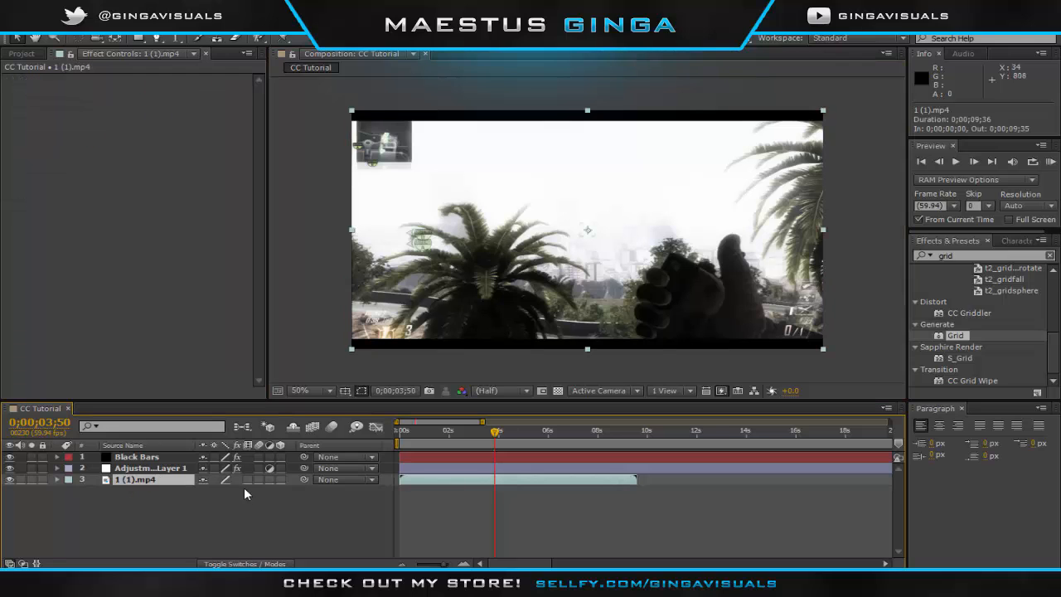
pyautogui.press('s')
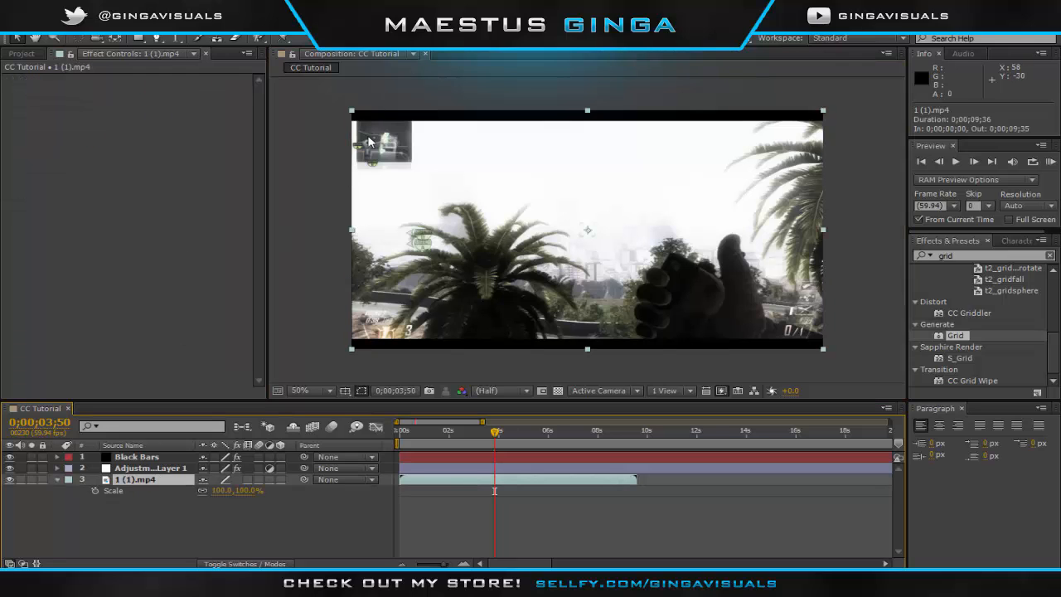
pyautogui.click(222, 490)
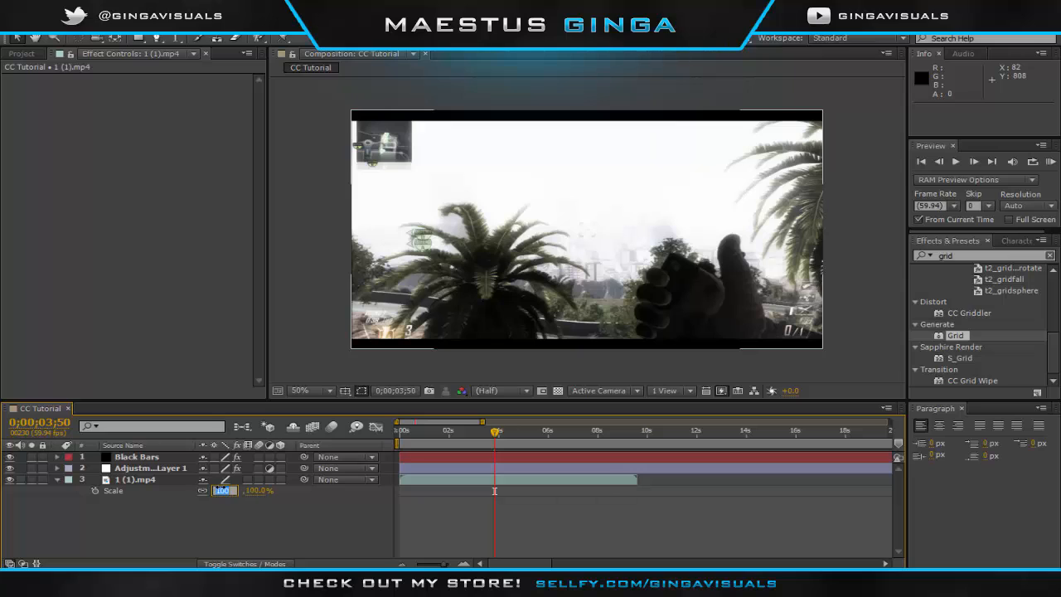
pyautogui.write('101')
pyautogui.press('Return')
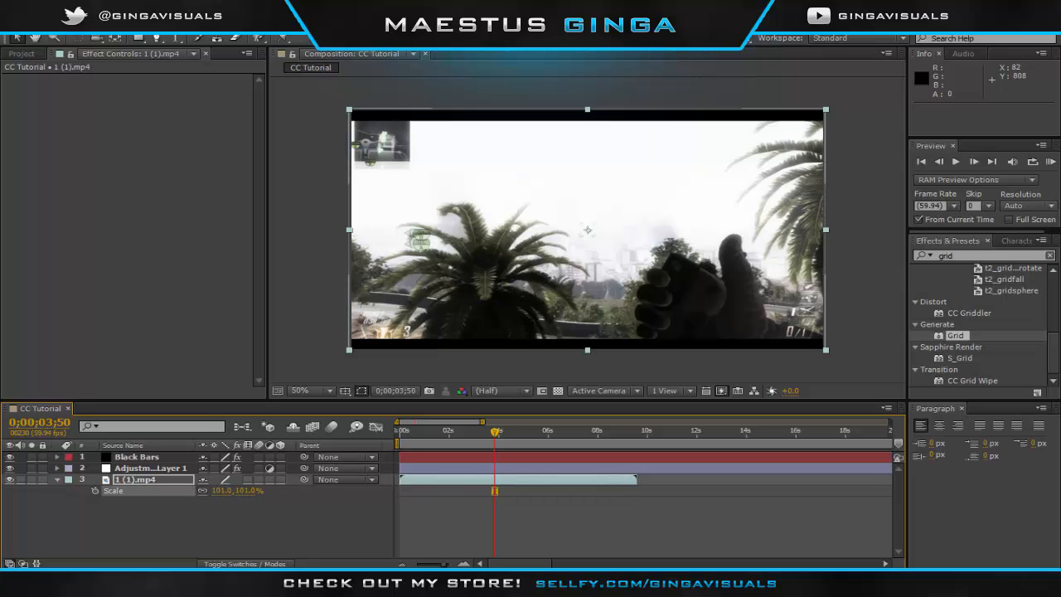
pyautogui.click(710, 506)
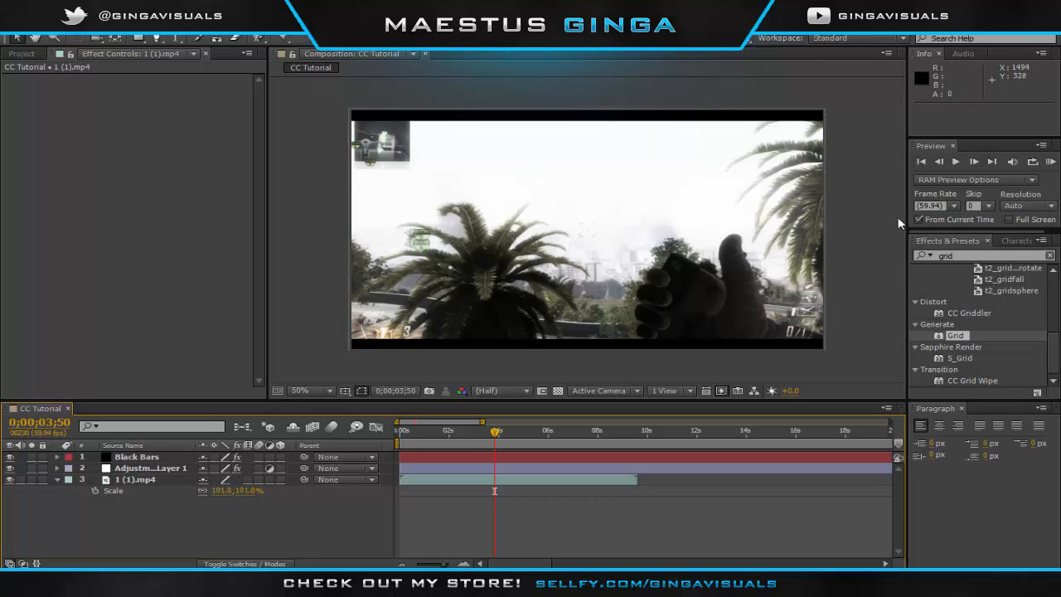
# Create a second adjustment layer and place it directly below the Black Bars layer
pyautogui.click(132, 27)
pyautogui.moveTo(145, 37)
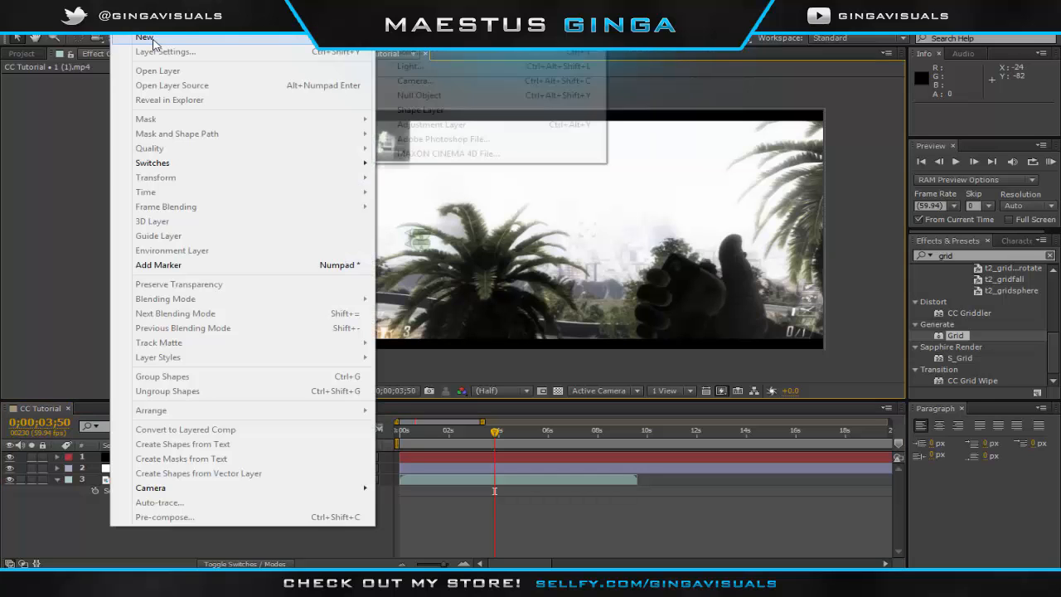
pyautogui.click(465, 125)
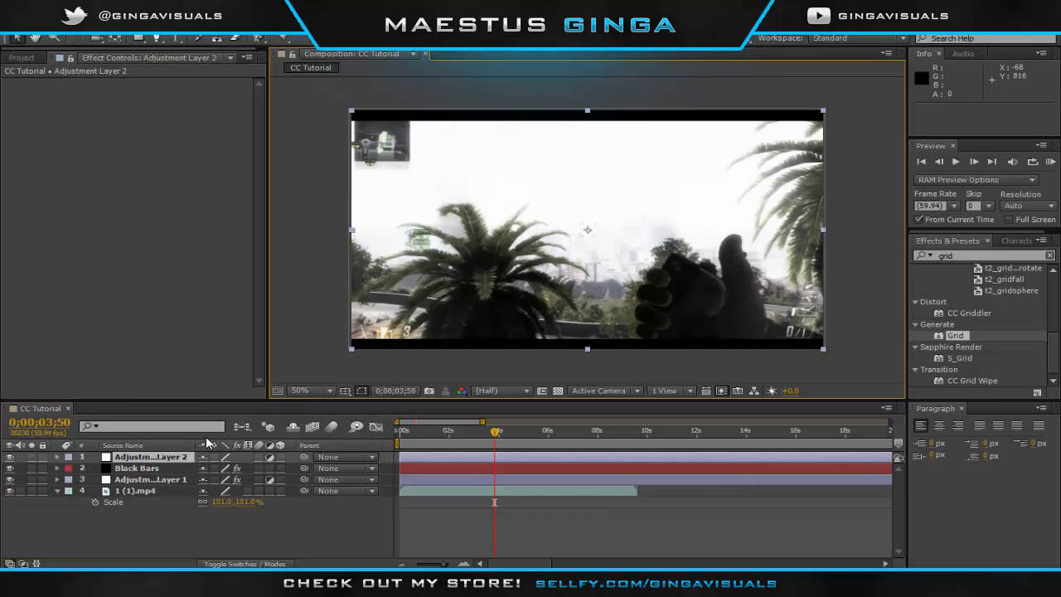
pyautogui.moveTo(166, 457); pyautogui.dragTo(162, 469)
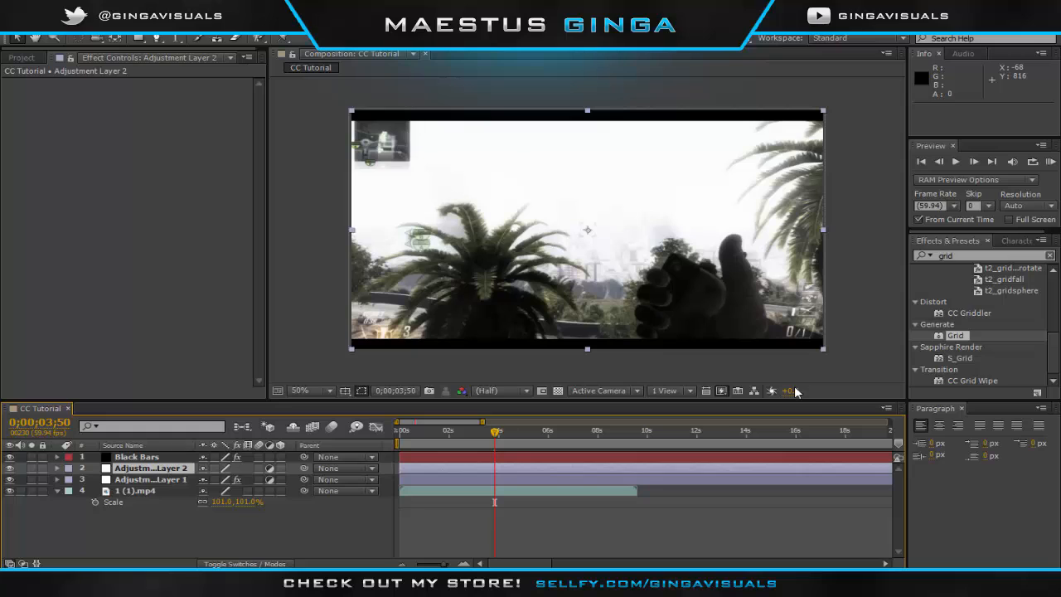
pyautogui.click(999, 254)
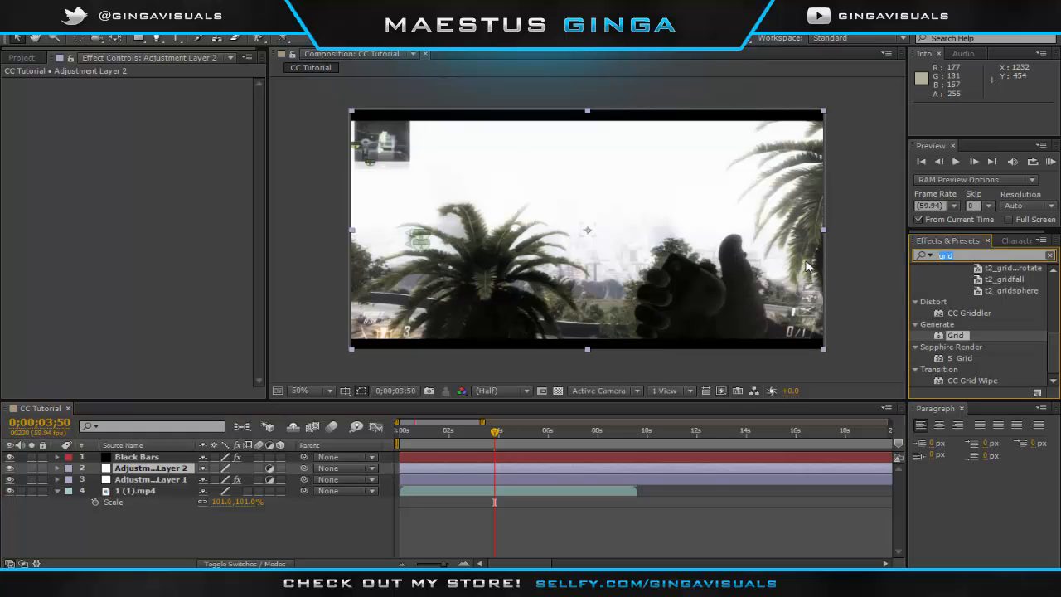
pyautogui.write('rs')
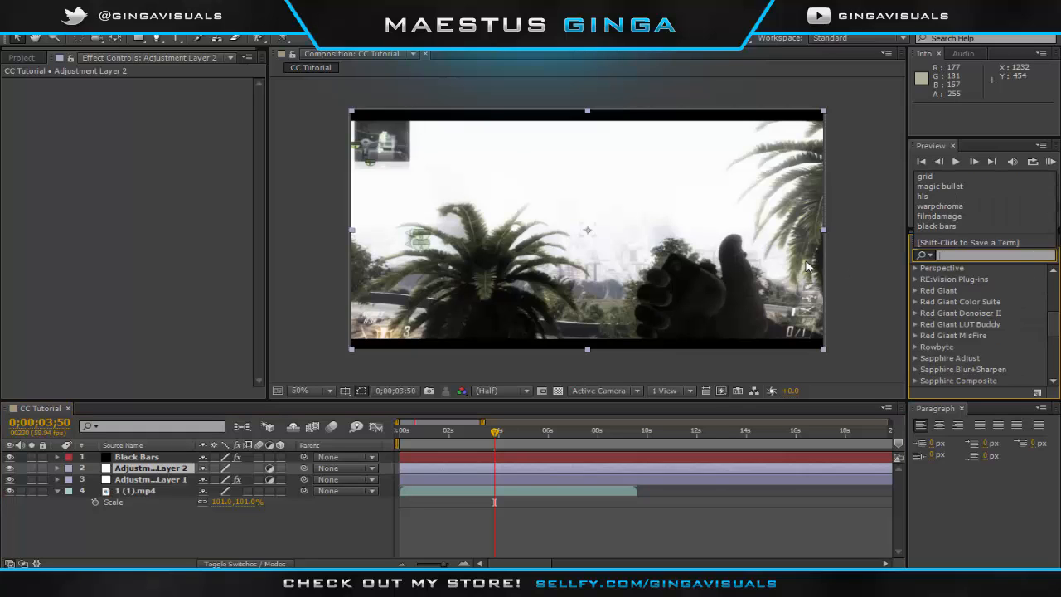
pyautogui.write('m')
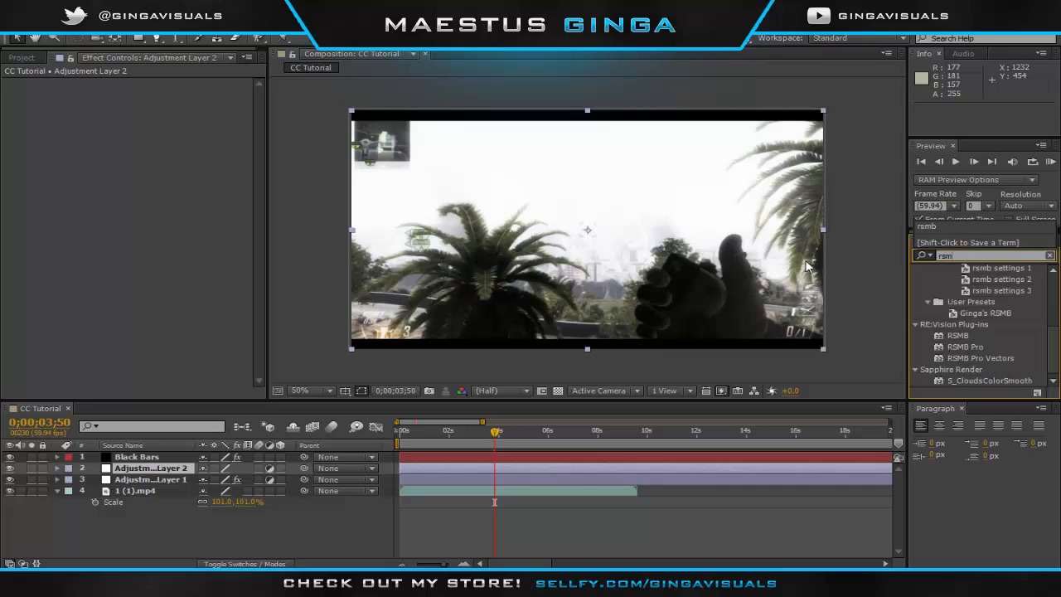
pyautogui.write('b')
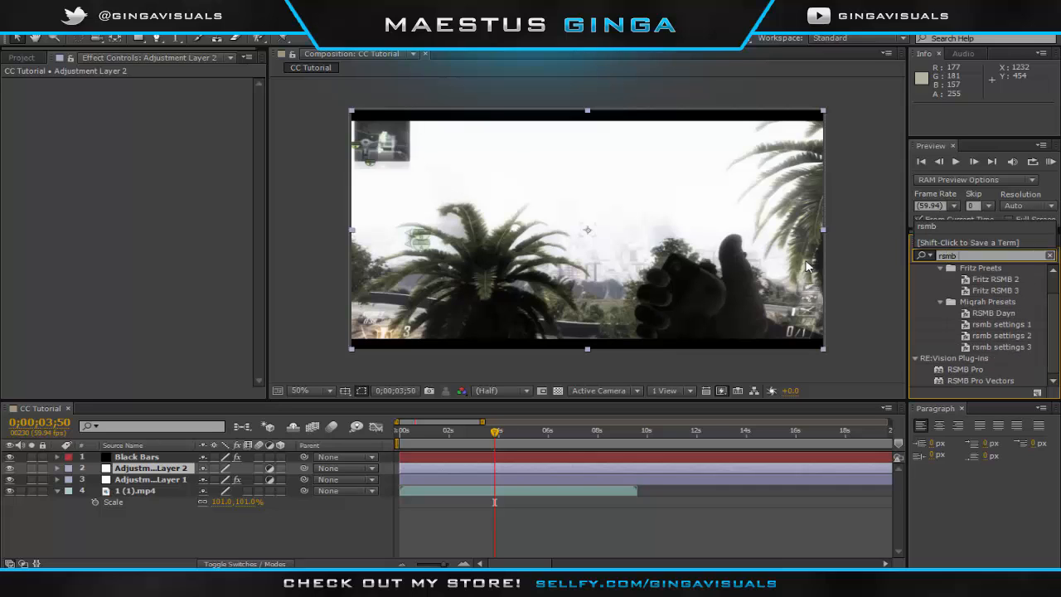
pyautogui.scroll(1, 986, 304)
pyautogui.scroll(-1, 986, 304)
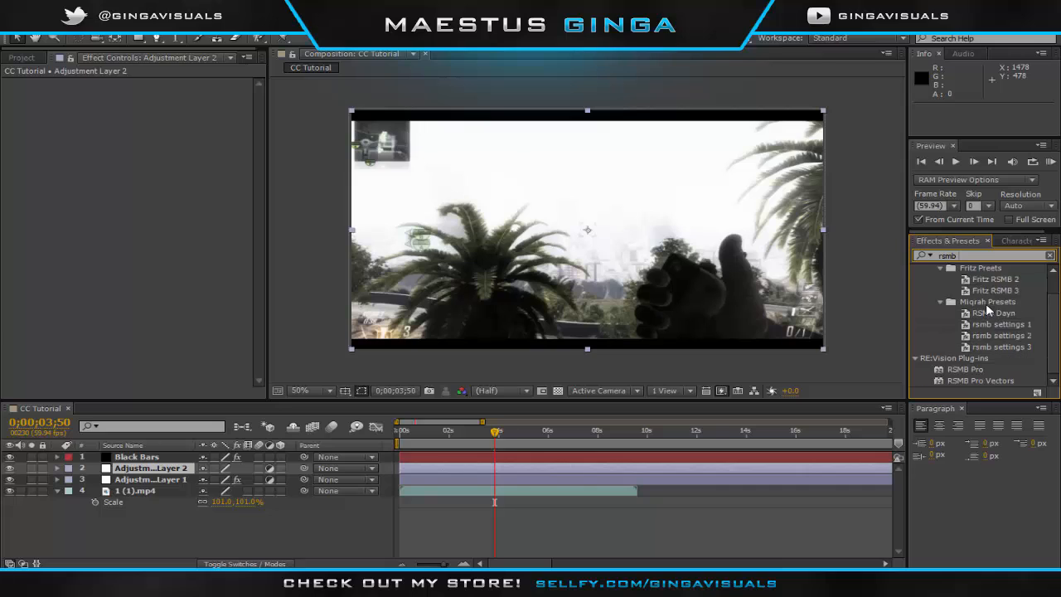
pyautogui.scroll(1, 983, 304)
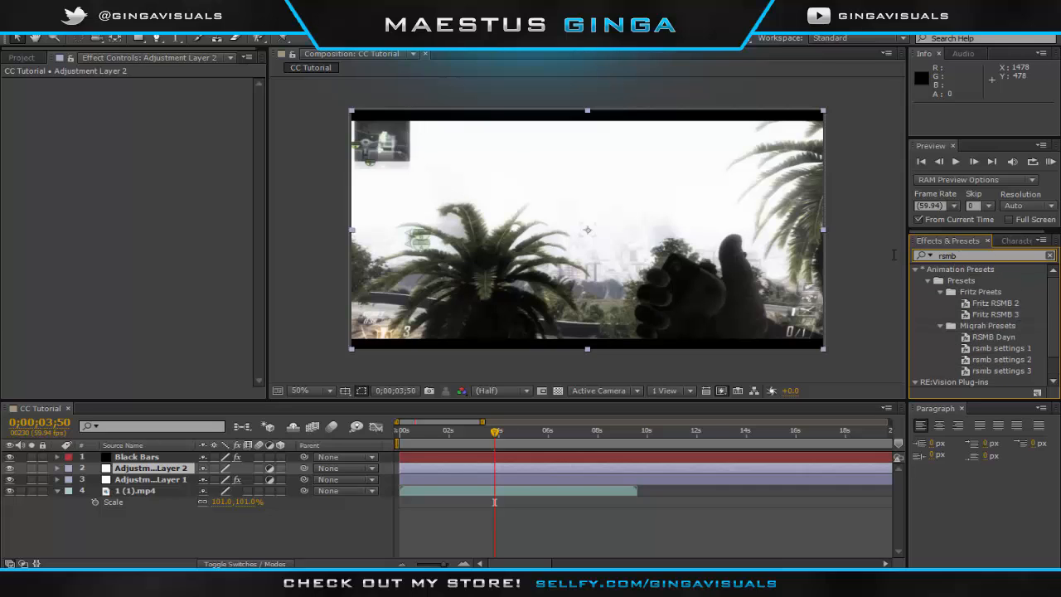
pyautogui.click(952, 255)
pyautogui.press('BackSpace')
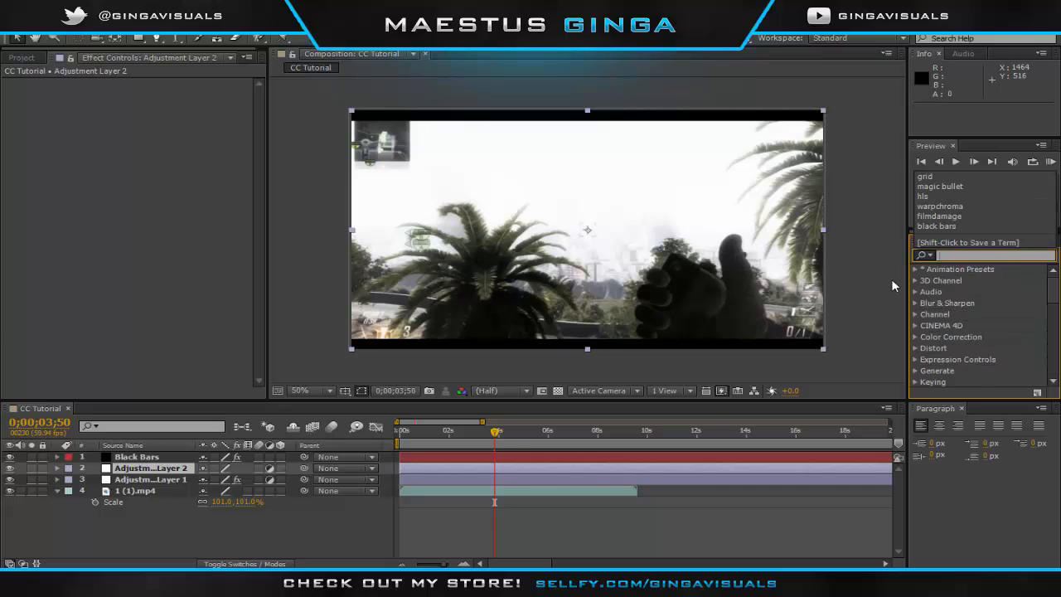
# Apply the Sharpen effect to Adjustment Layer 2 with a Sharpen Amount of 25, and toggle the layer's visibility to compare the result
pyautogui.click(959, 257)
pyautogui.write('sharpen')
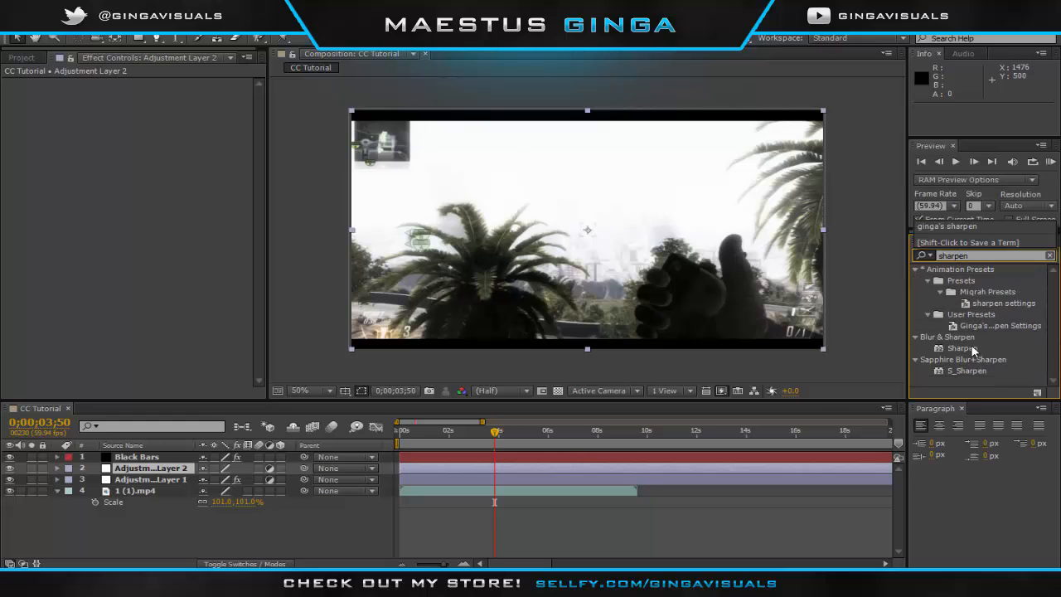
pyautogui.moveTo(974, 350); pyautogui.dragTo(617, 470)
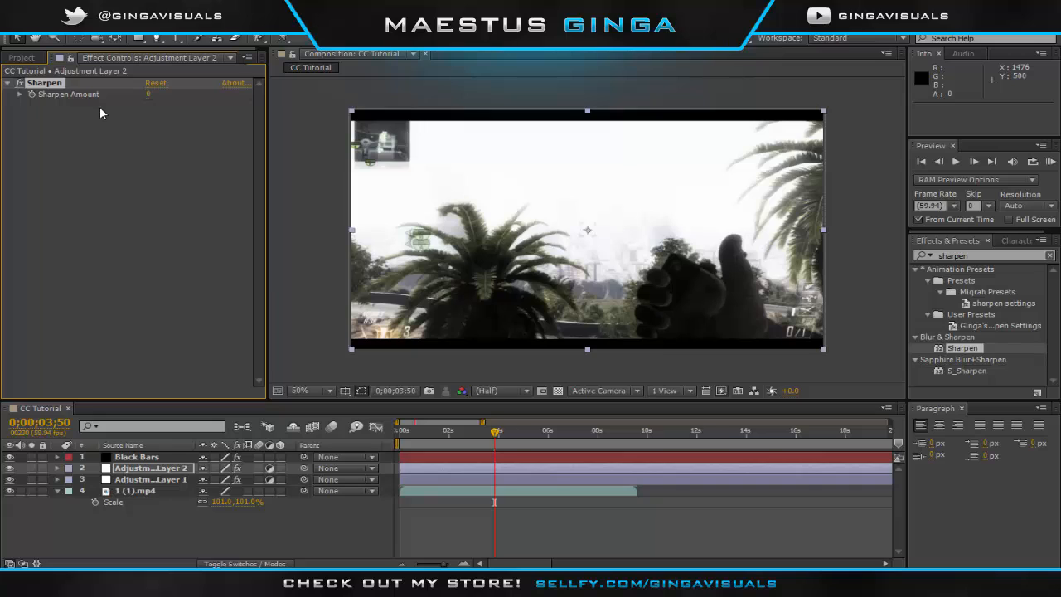
pyautogui.click(149, 95)
pyautogui.write('25')
pyautogui.press('Return')
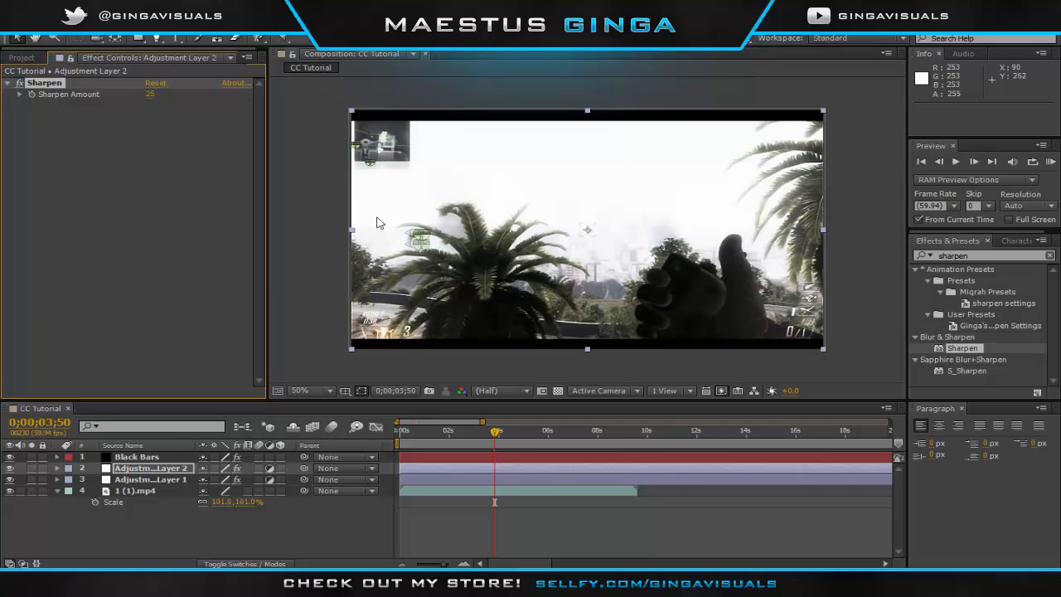
pyautogui.click(10, 469)
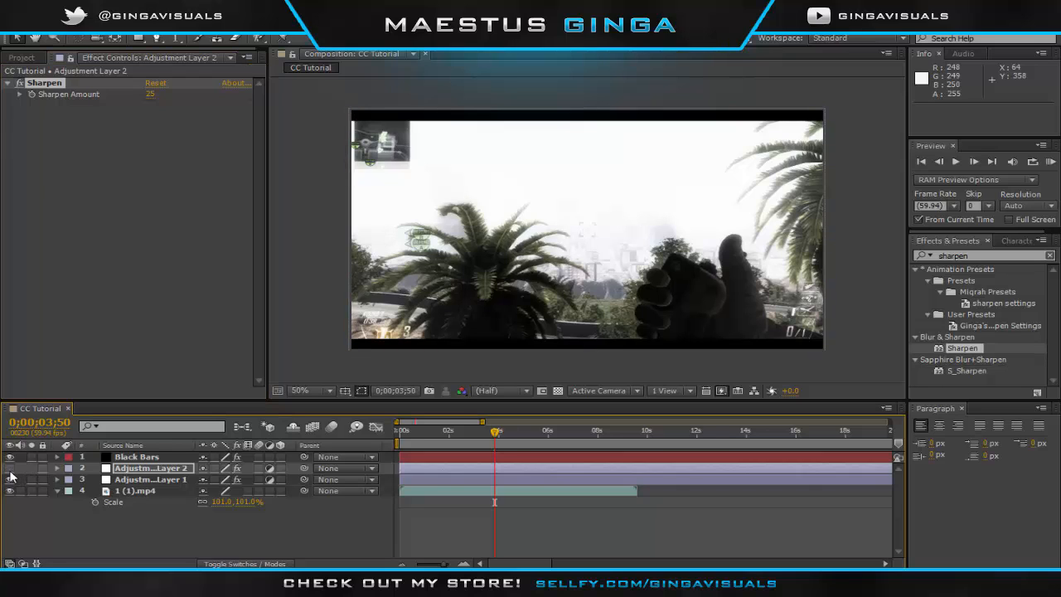
pyautogui.click(10, 468)
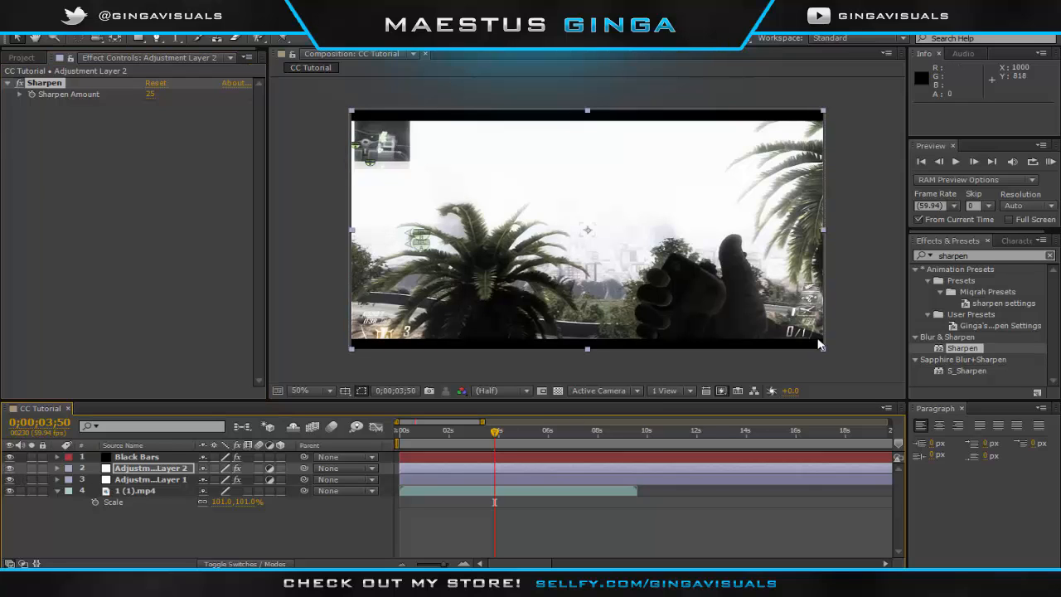
# Apply the RSMB effect to Adjustment Layer 2 and check the motion blur at several points of the clip
pyautogui.click(986, 256)
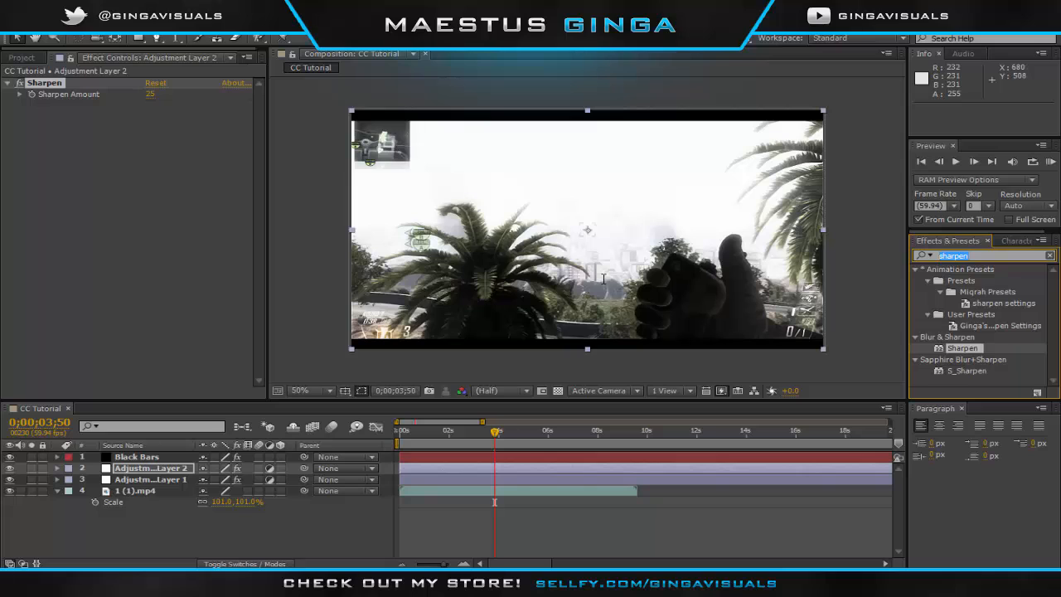
pyautogui.write('rsmb')
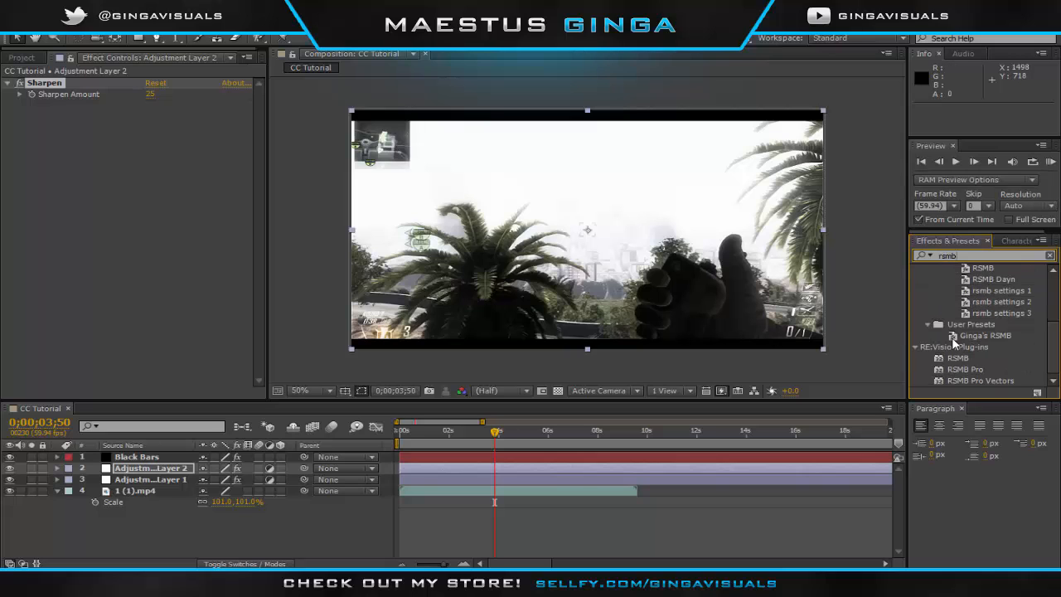
pyautogui.moveTo(964, 359); pyautogui.dragTo(523, 473)
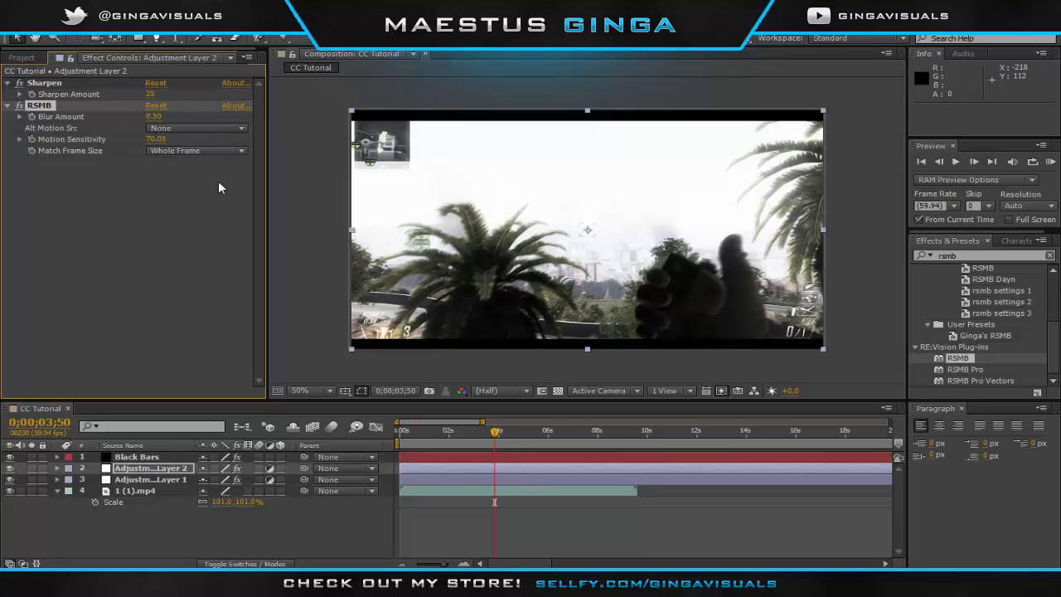
pyautogui.click(535, 441)
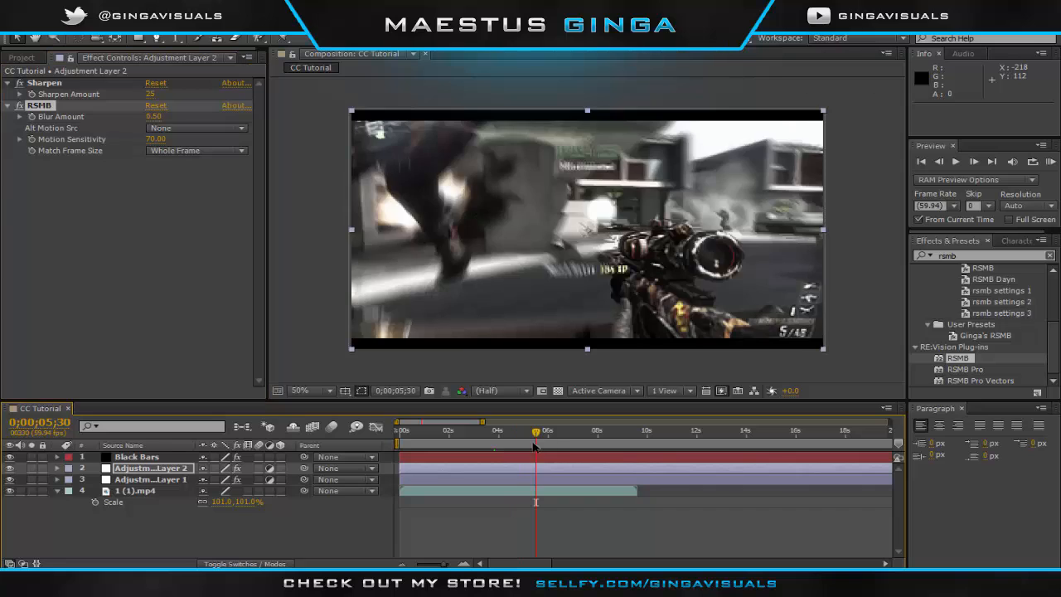
pyautogui.moveTo(510, 440); pyautogui.dragTo(485, 440)
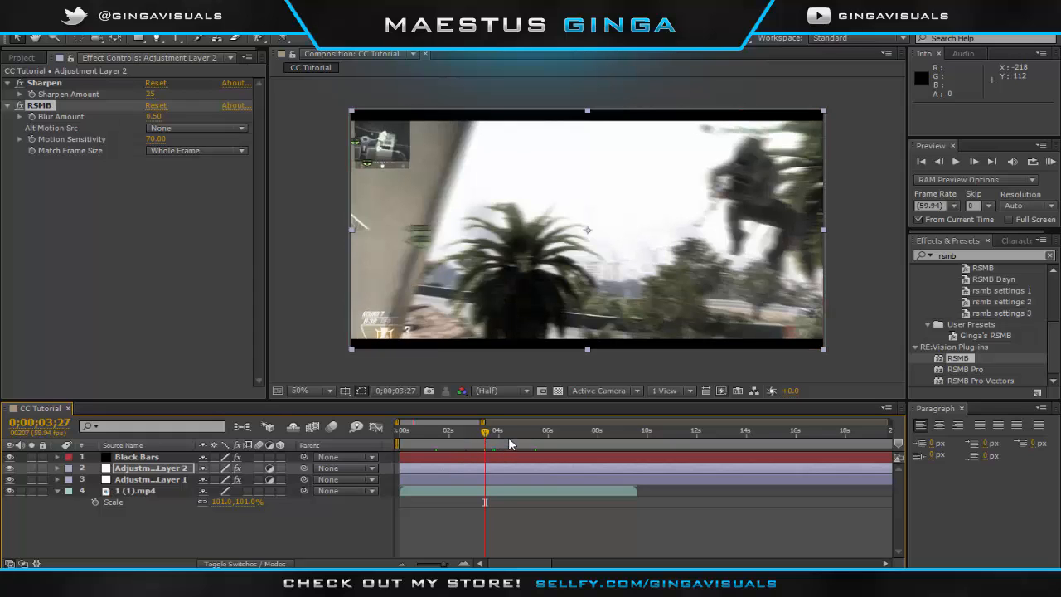
pyautogui.click(503, 440)
pyautogui.click(546, 438)
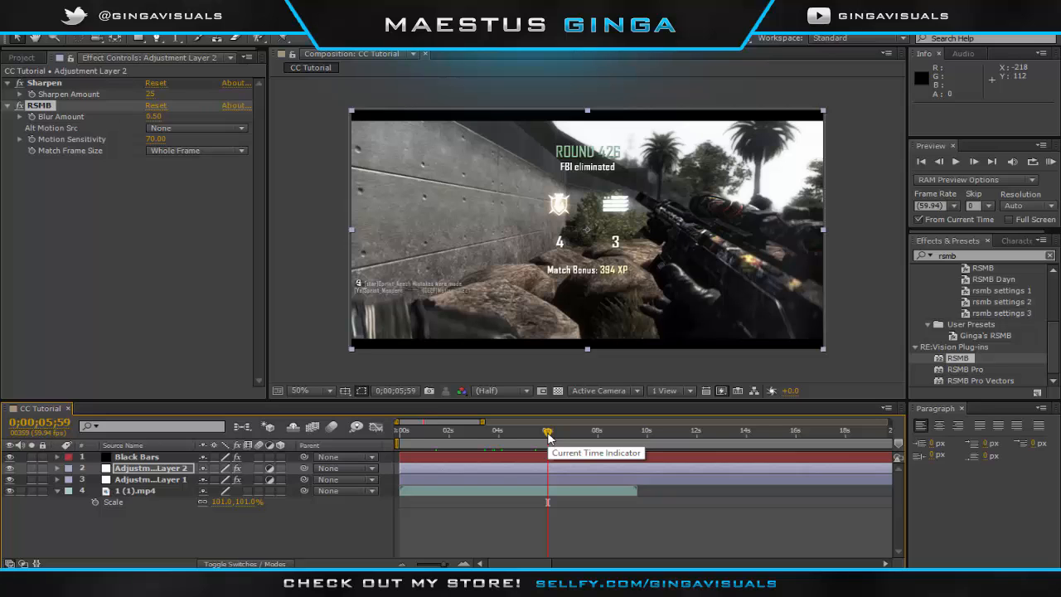
pyautogui.click(487, 448)
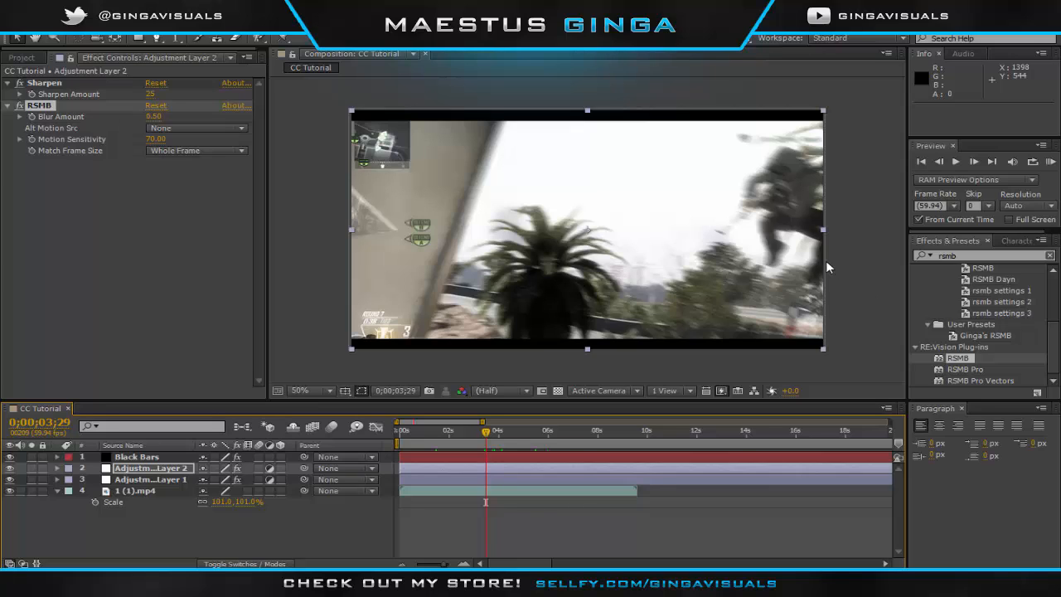
# Review the effects on Adjustment Layer 1 and Adjustment Layer 2, and show the project's list of items
pyautogui.click(872, 267)
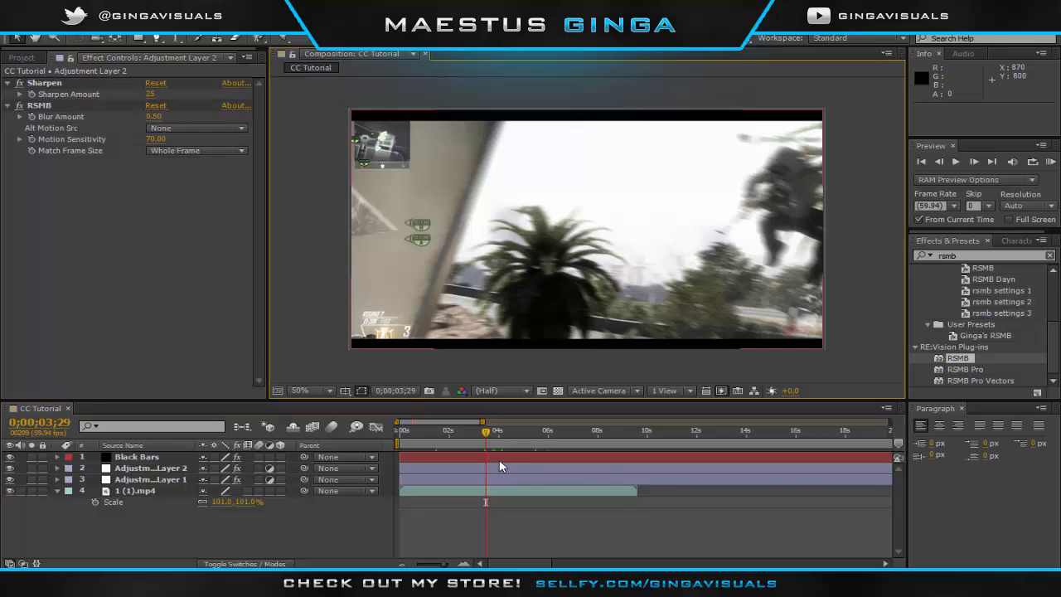
pyautogui.click(499, 468)
pyautogui.click(498, 479)
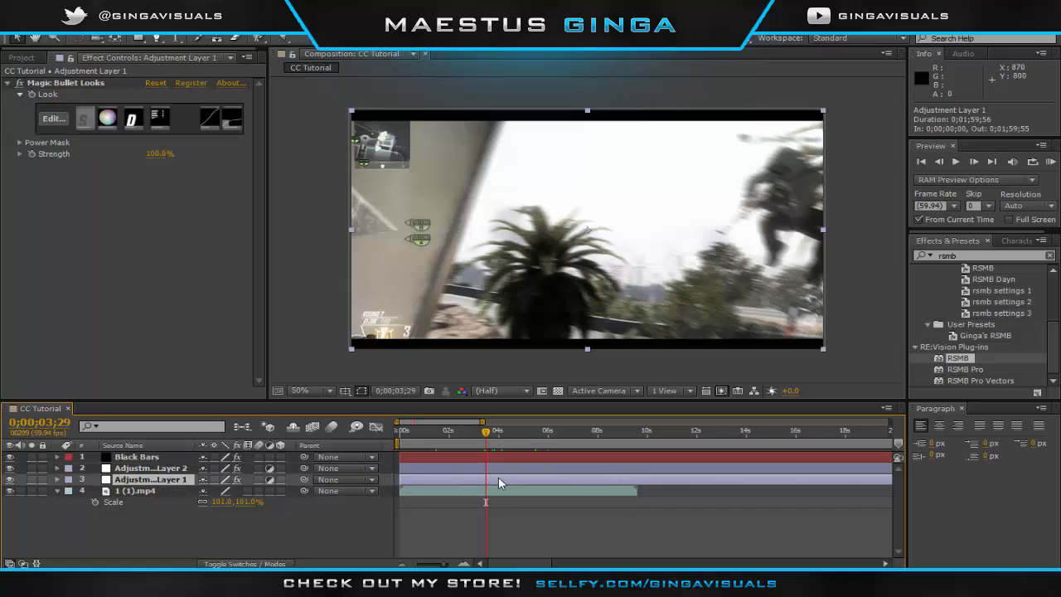
pyautogui.click(495, 468)
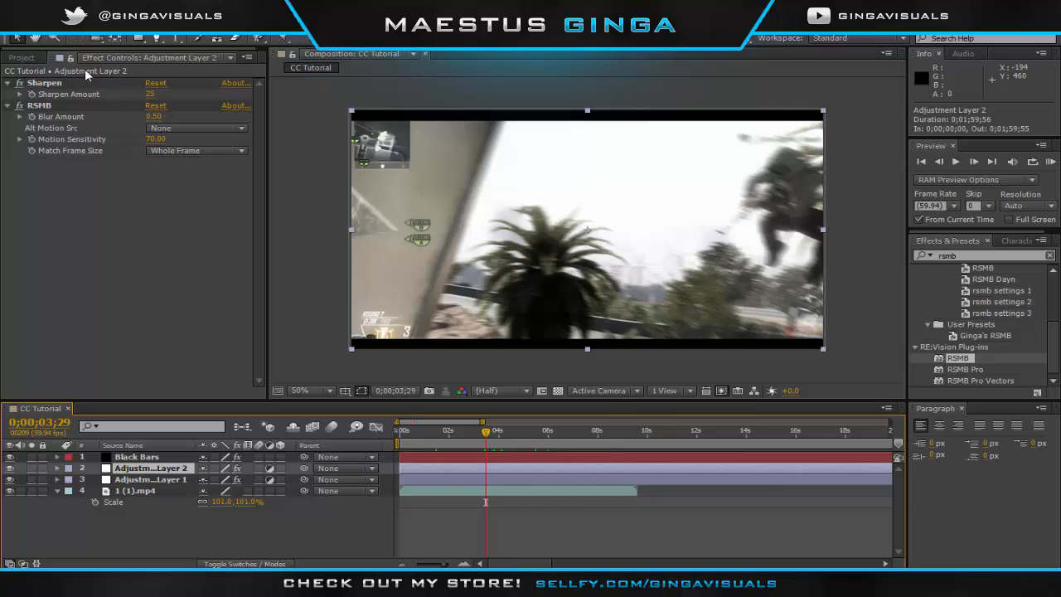
pyautogui.click(16, 61)
pyautogui.click(175, 256)
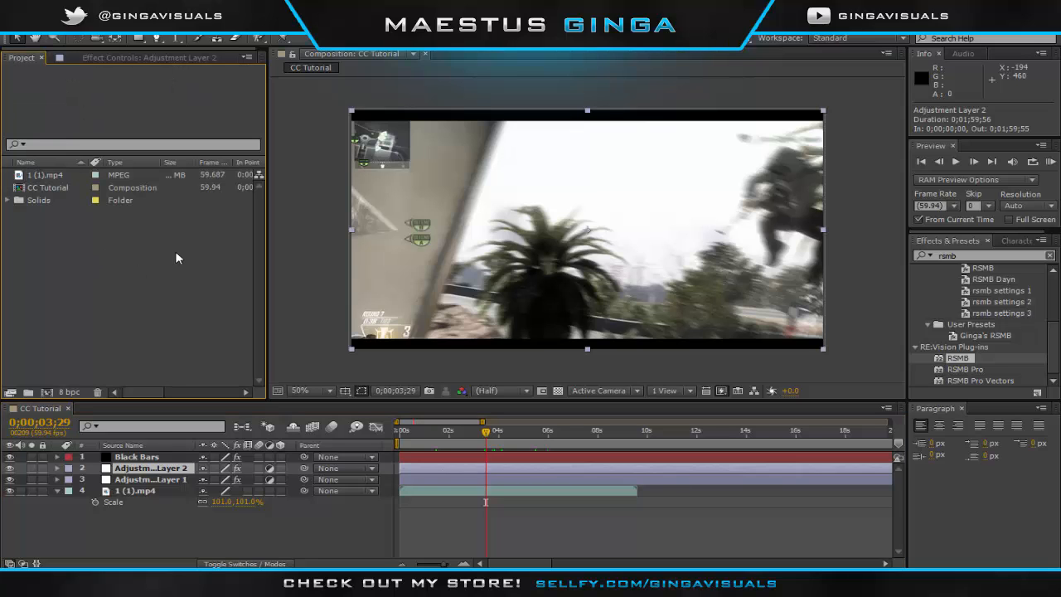